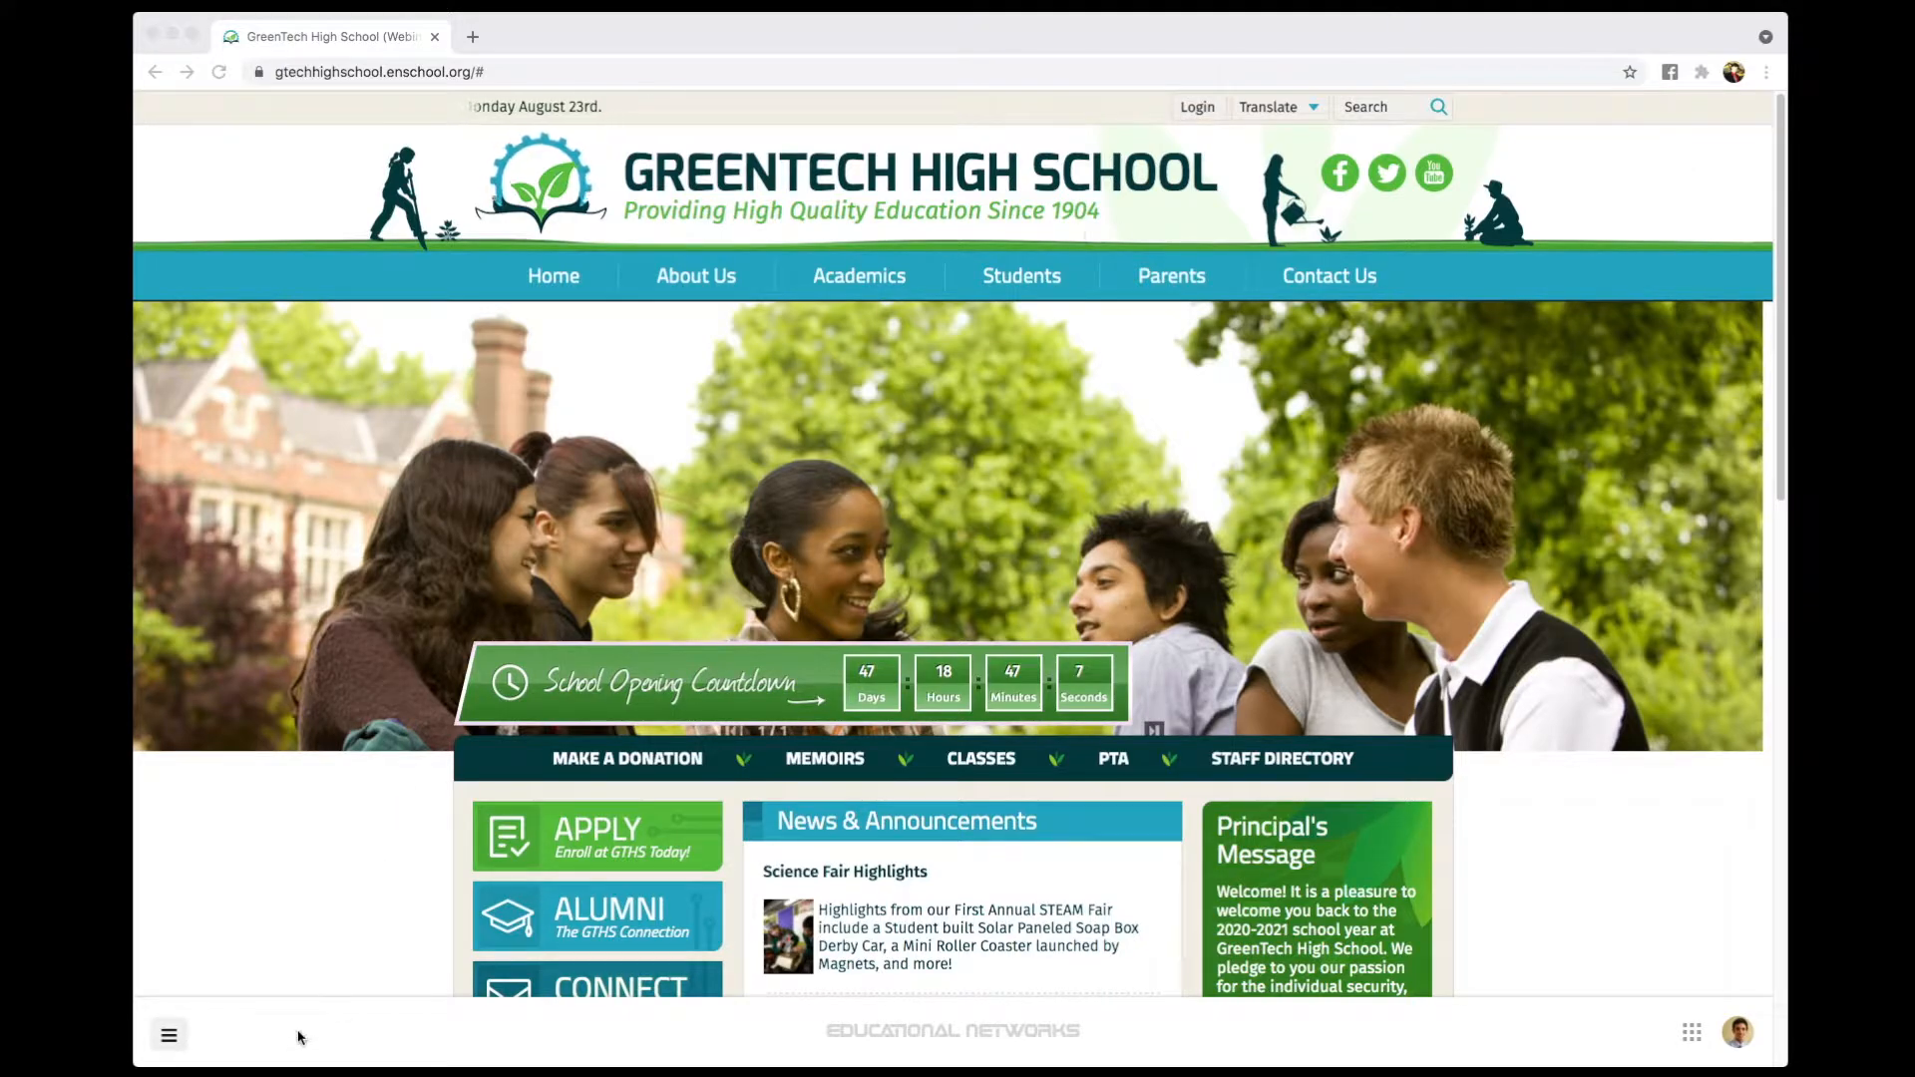
# - Open the Users – All Users list from People in the bottom-left admin menu
pyautogui.click(168, 1036)
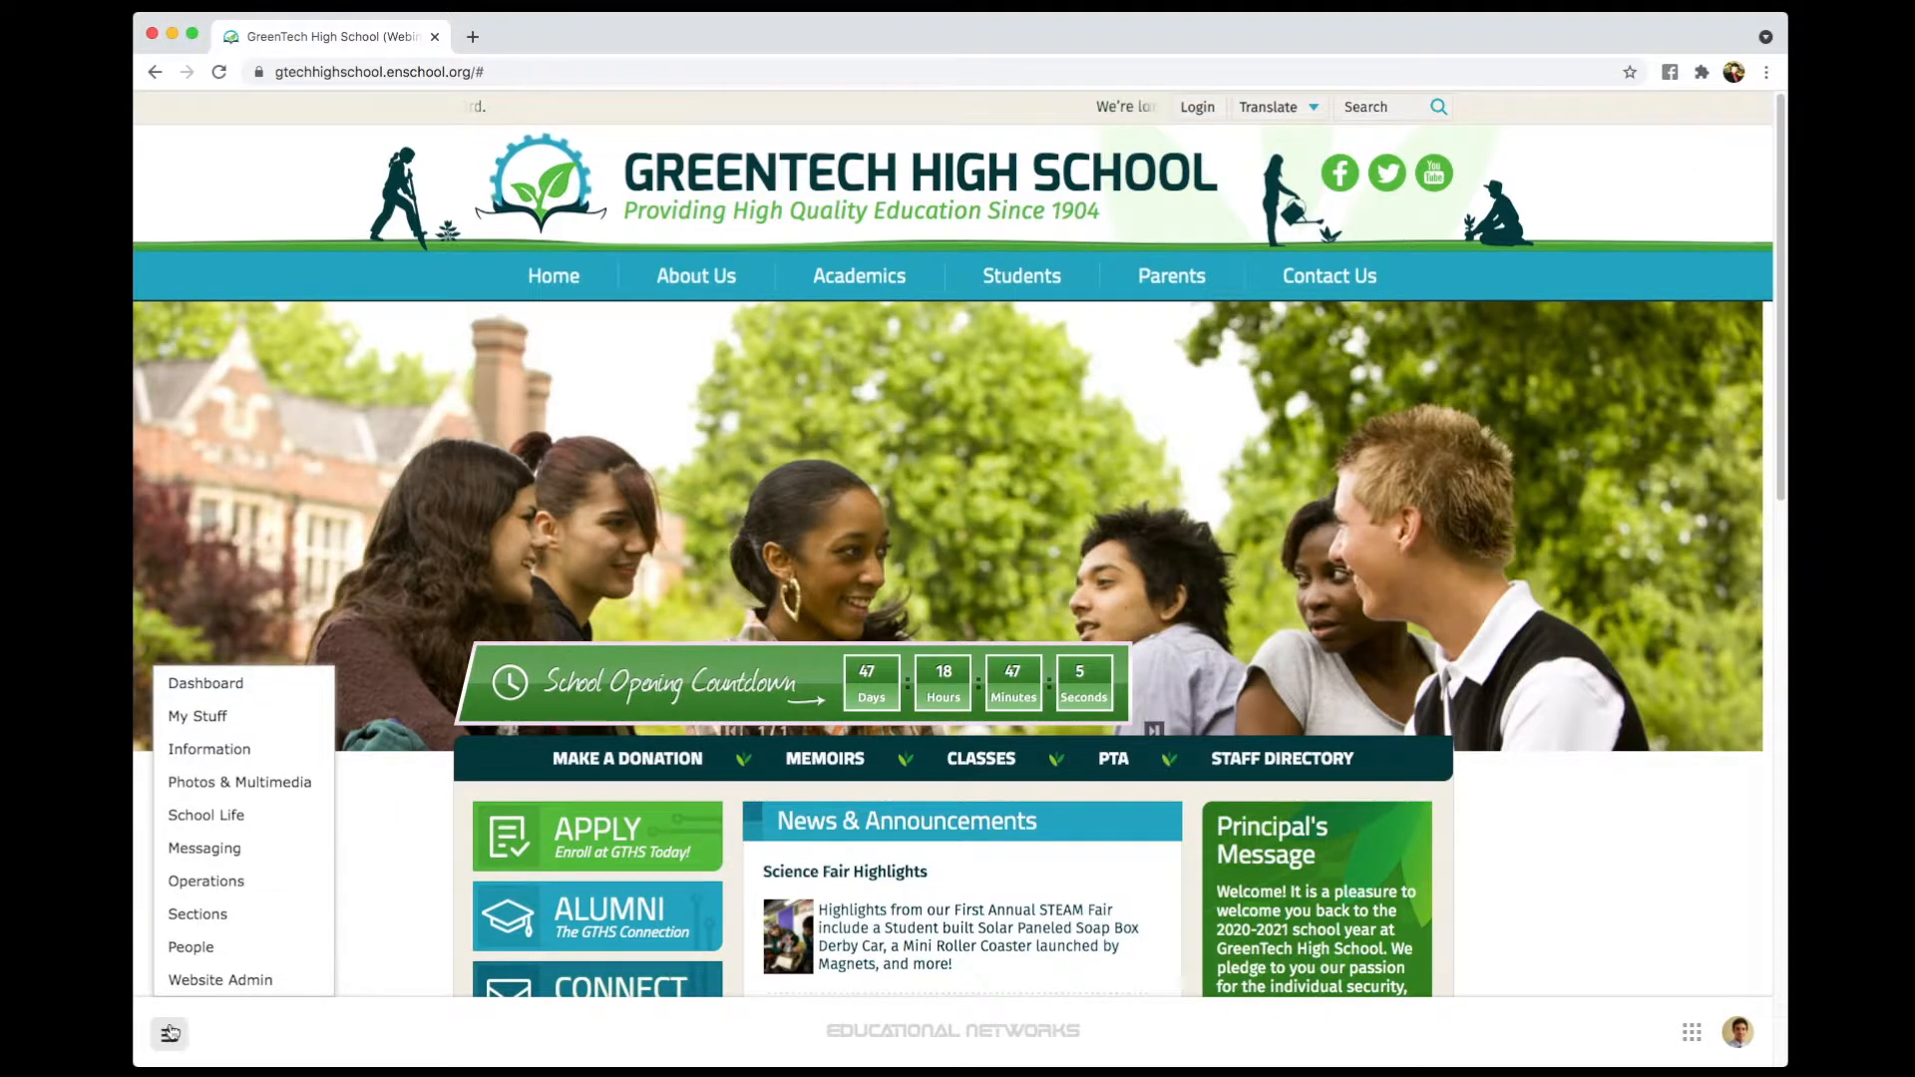
pyautogui.moveTo(211, 956)
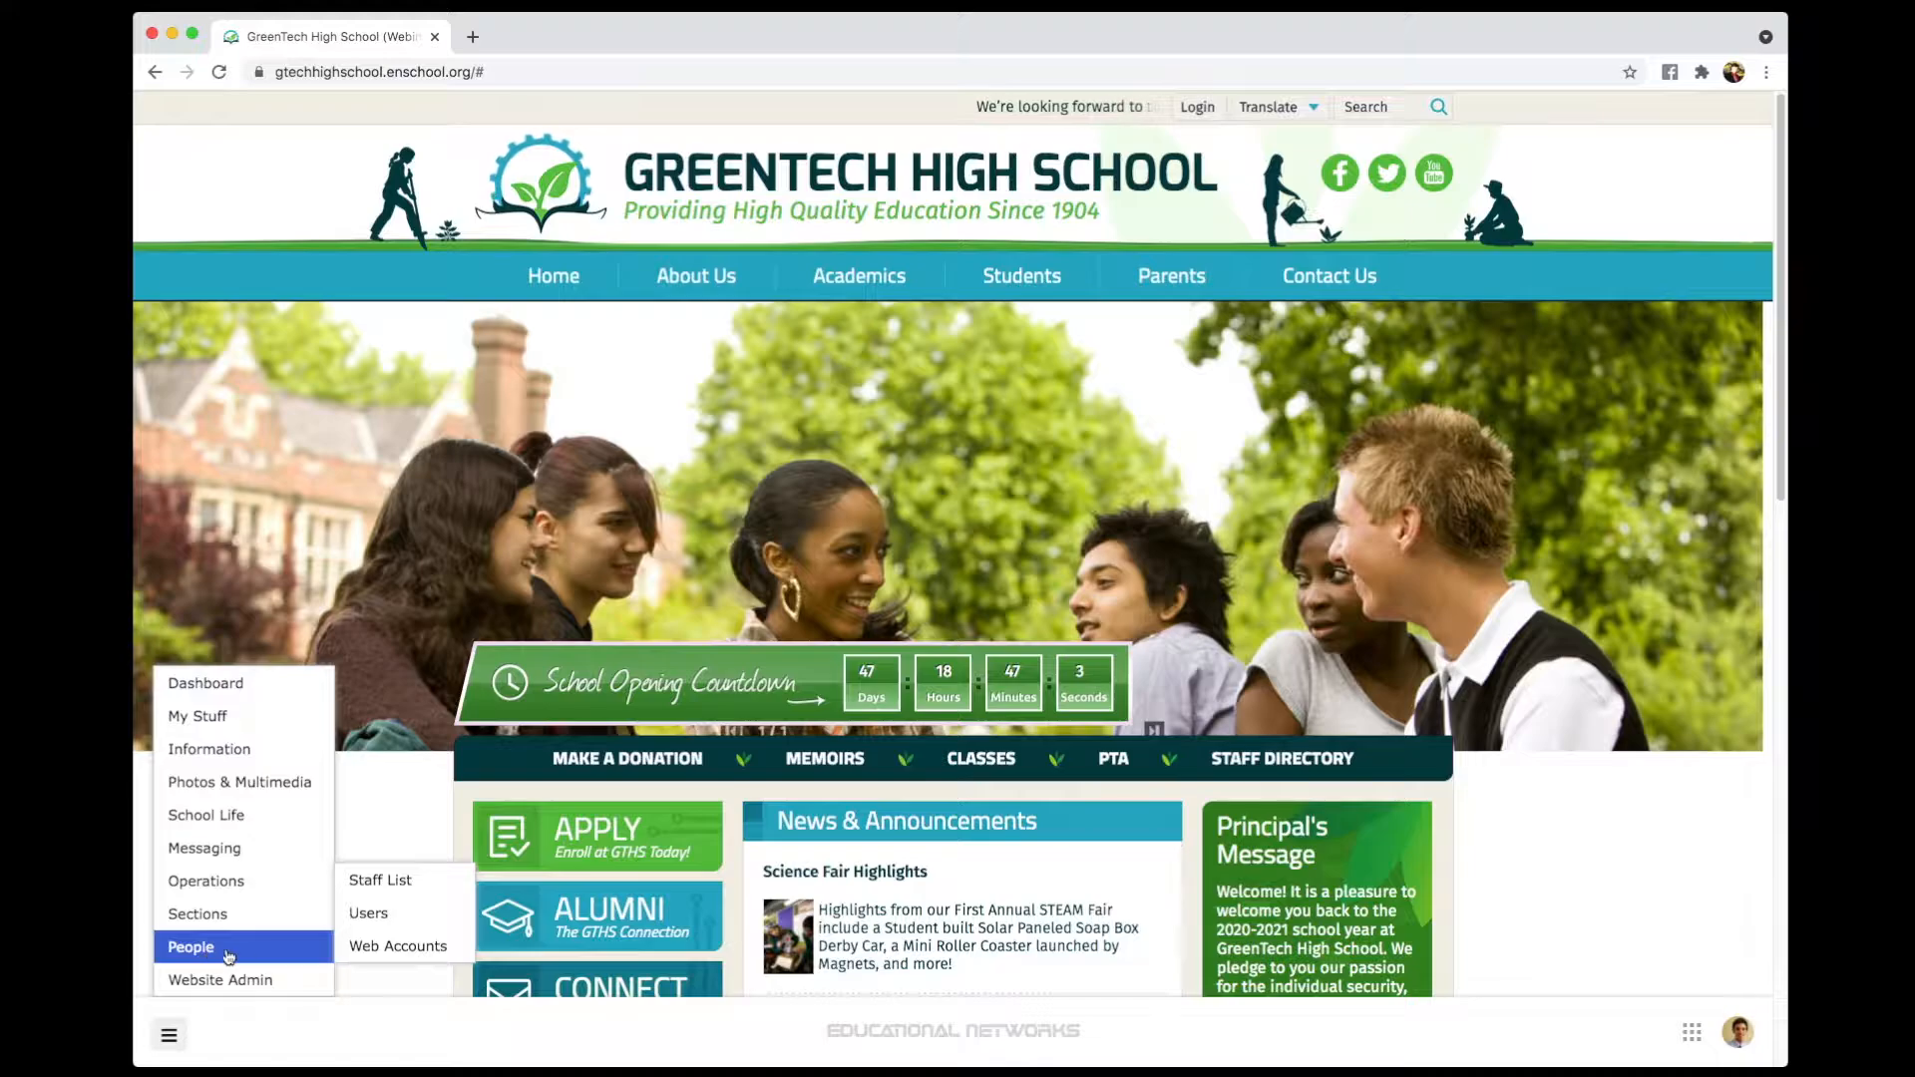
pyautogui.click(391, 912)
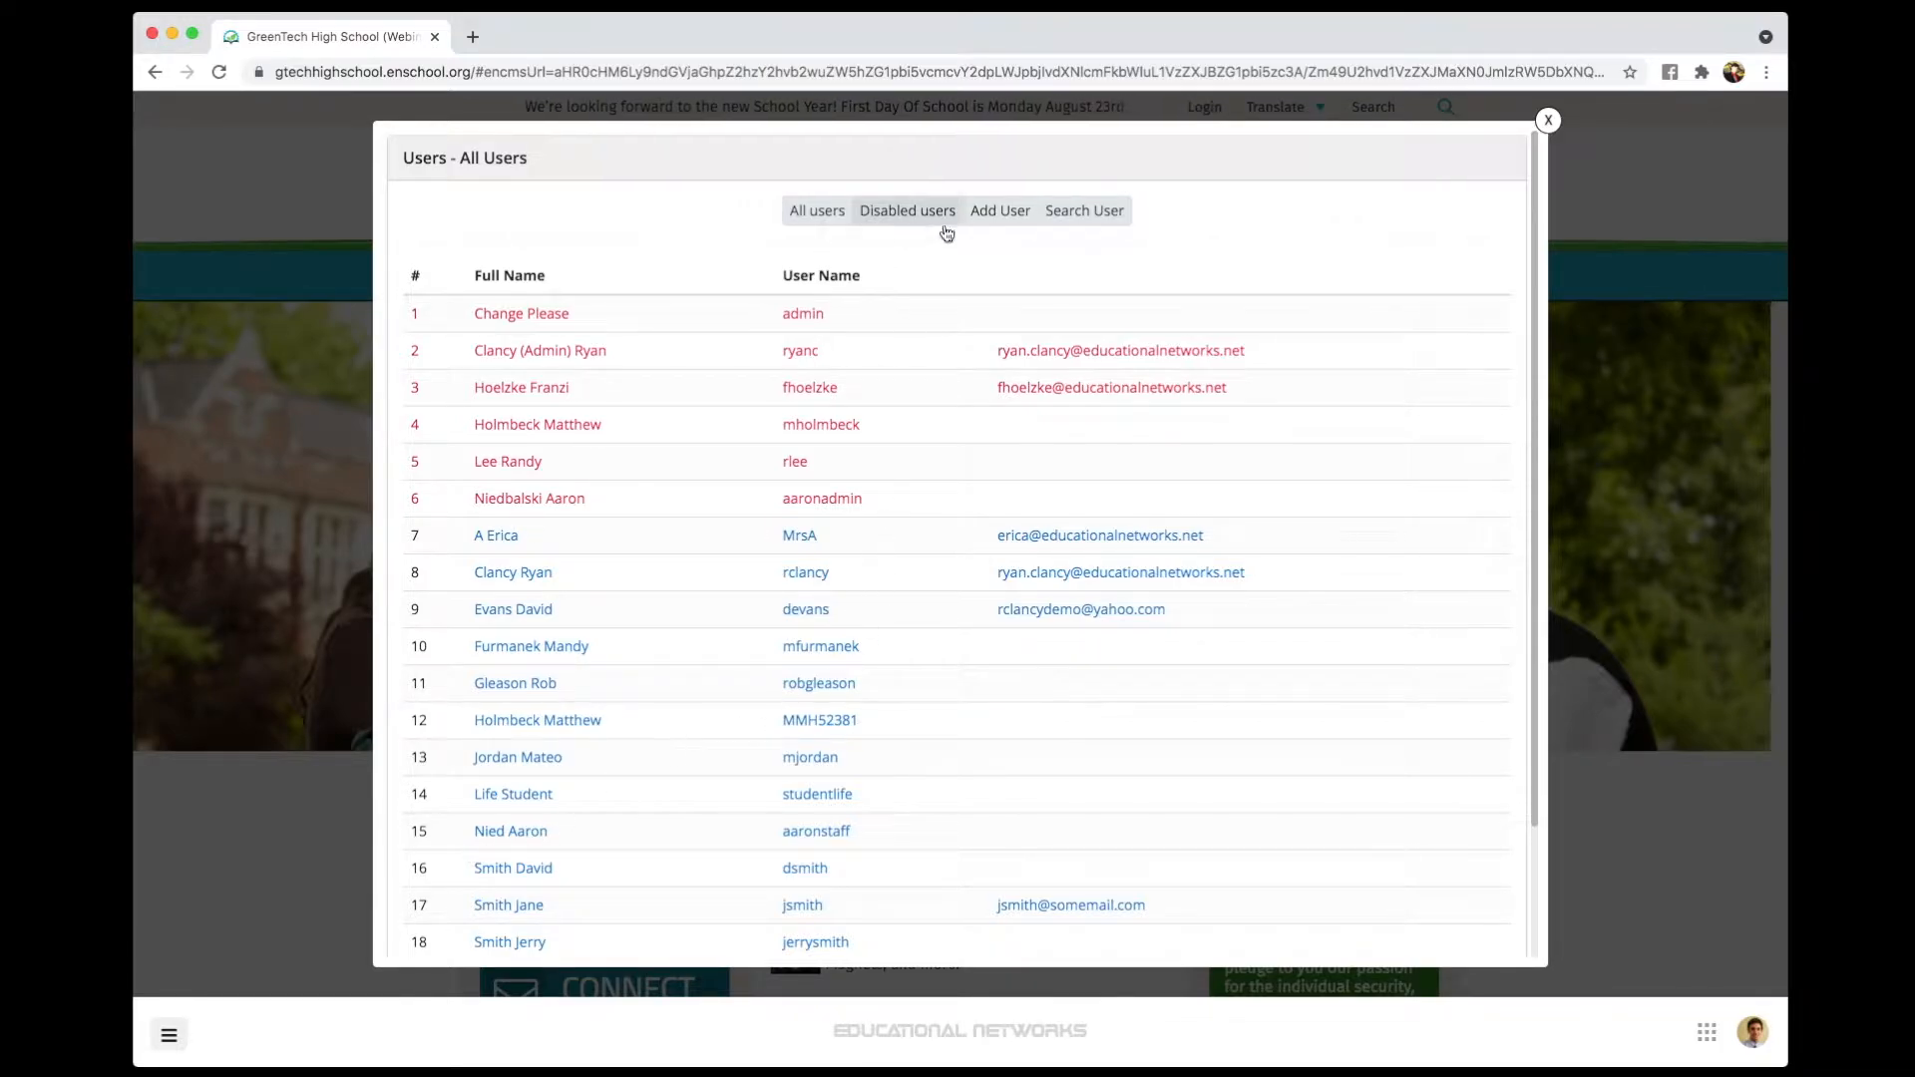
# - Start a new user account and enter the user's first and last name
pyautogui.click(999, 211)
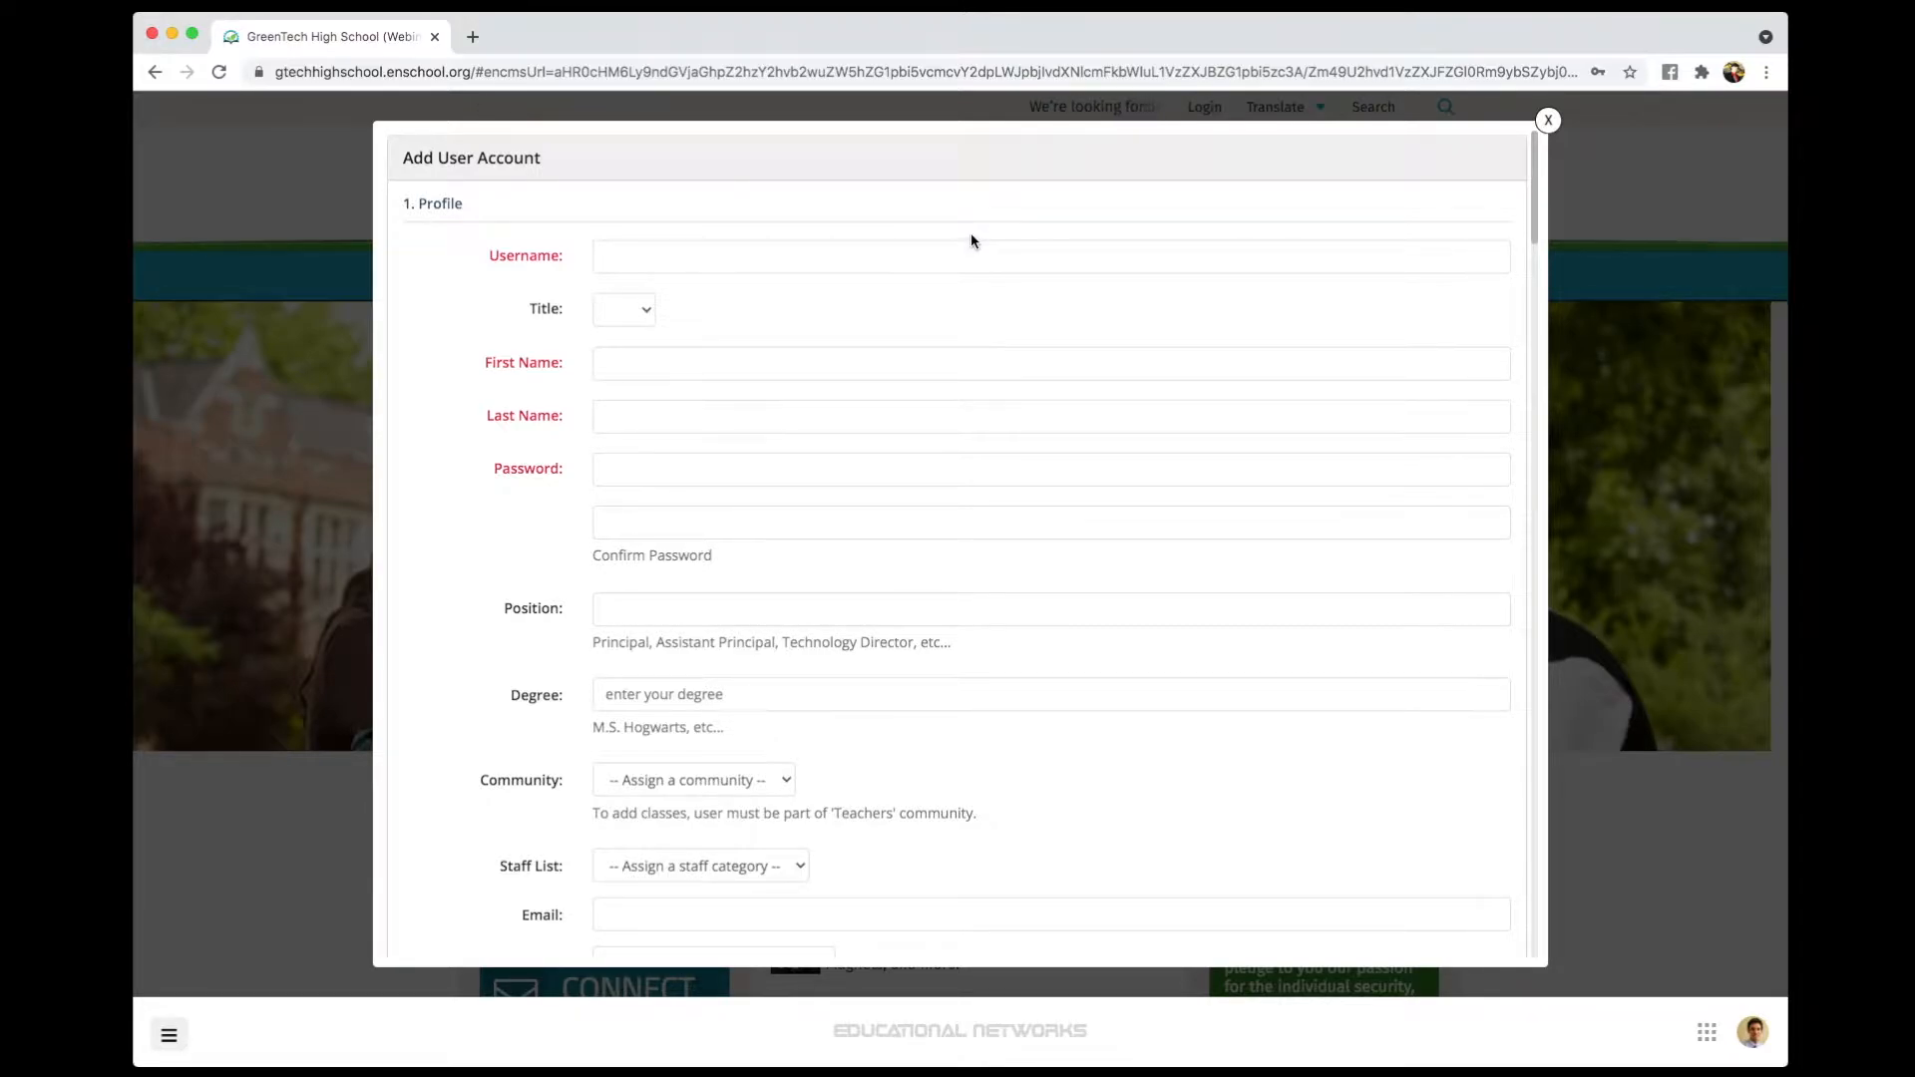
pyautogui.click(656, 361)
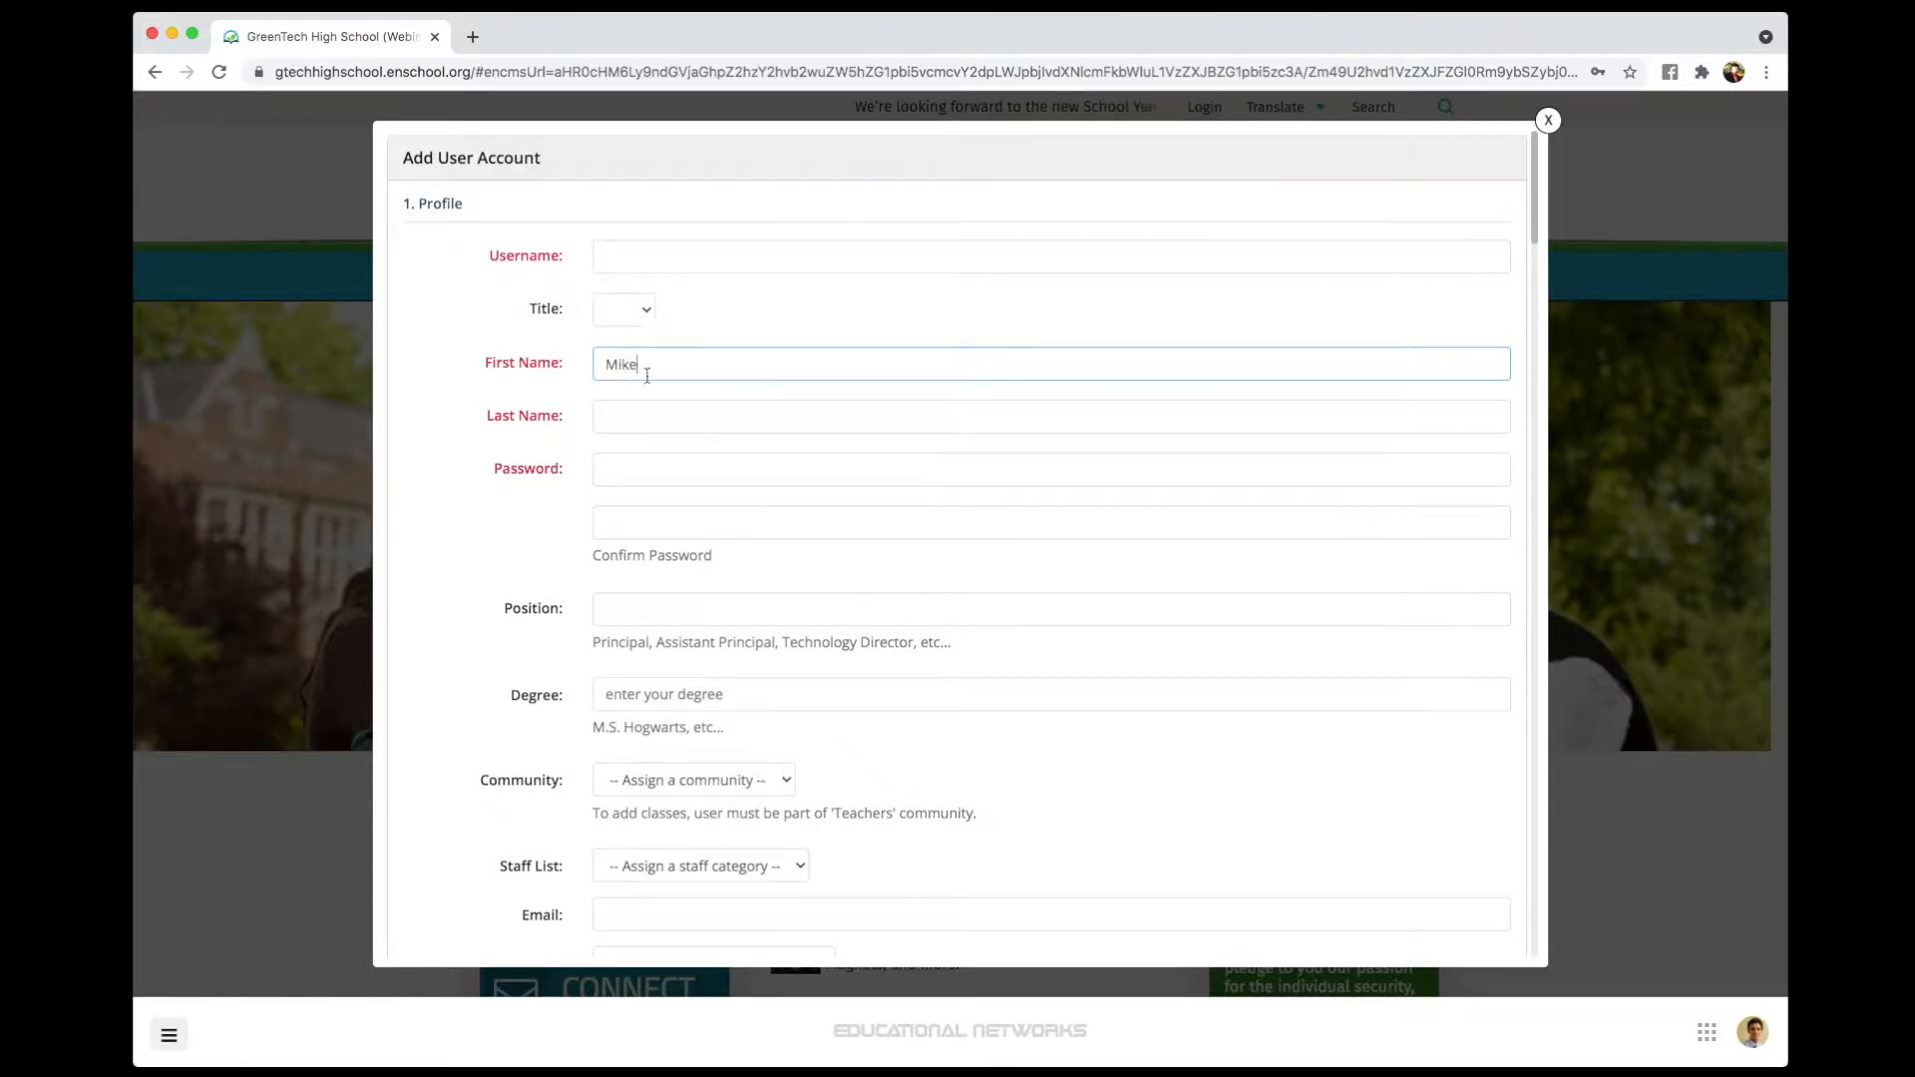
pyautogui.click(752, 409)
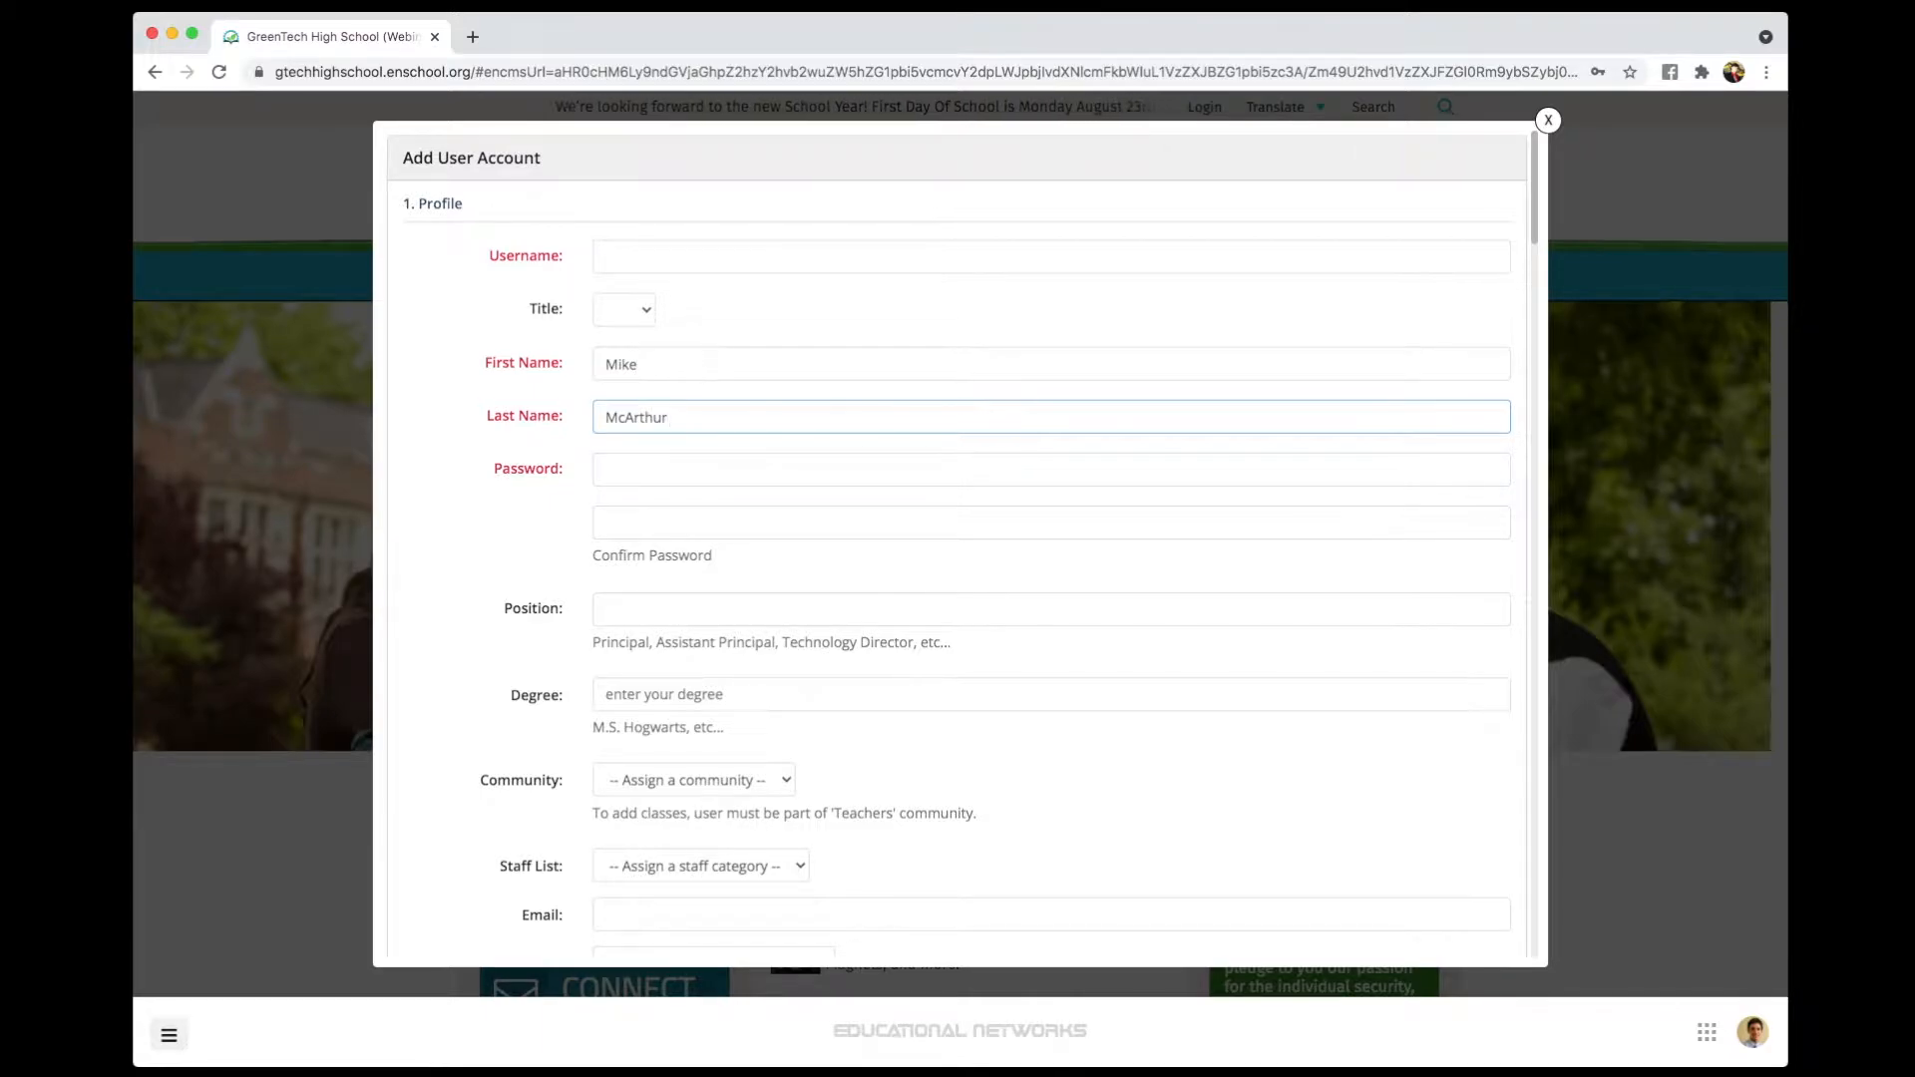
# - Enter a username and set the account password, typing it again to confirm
pyautogui.click(629, 256)
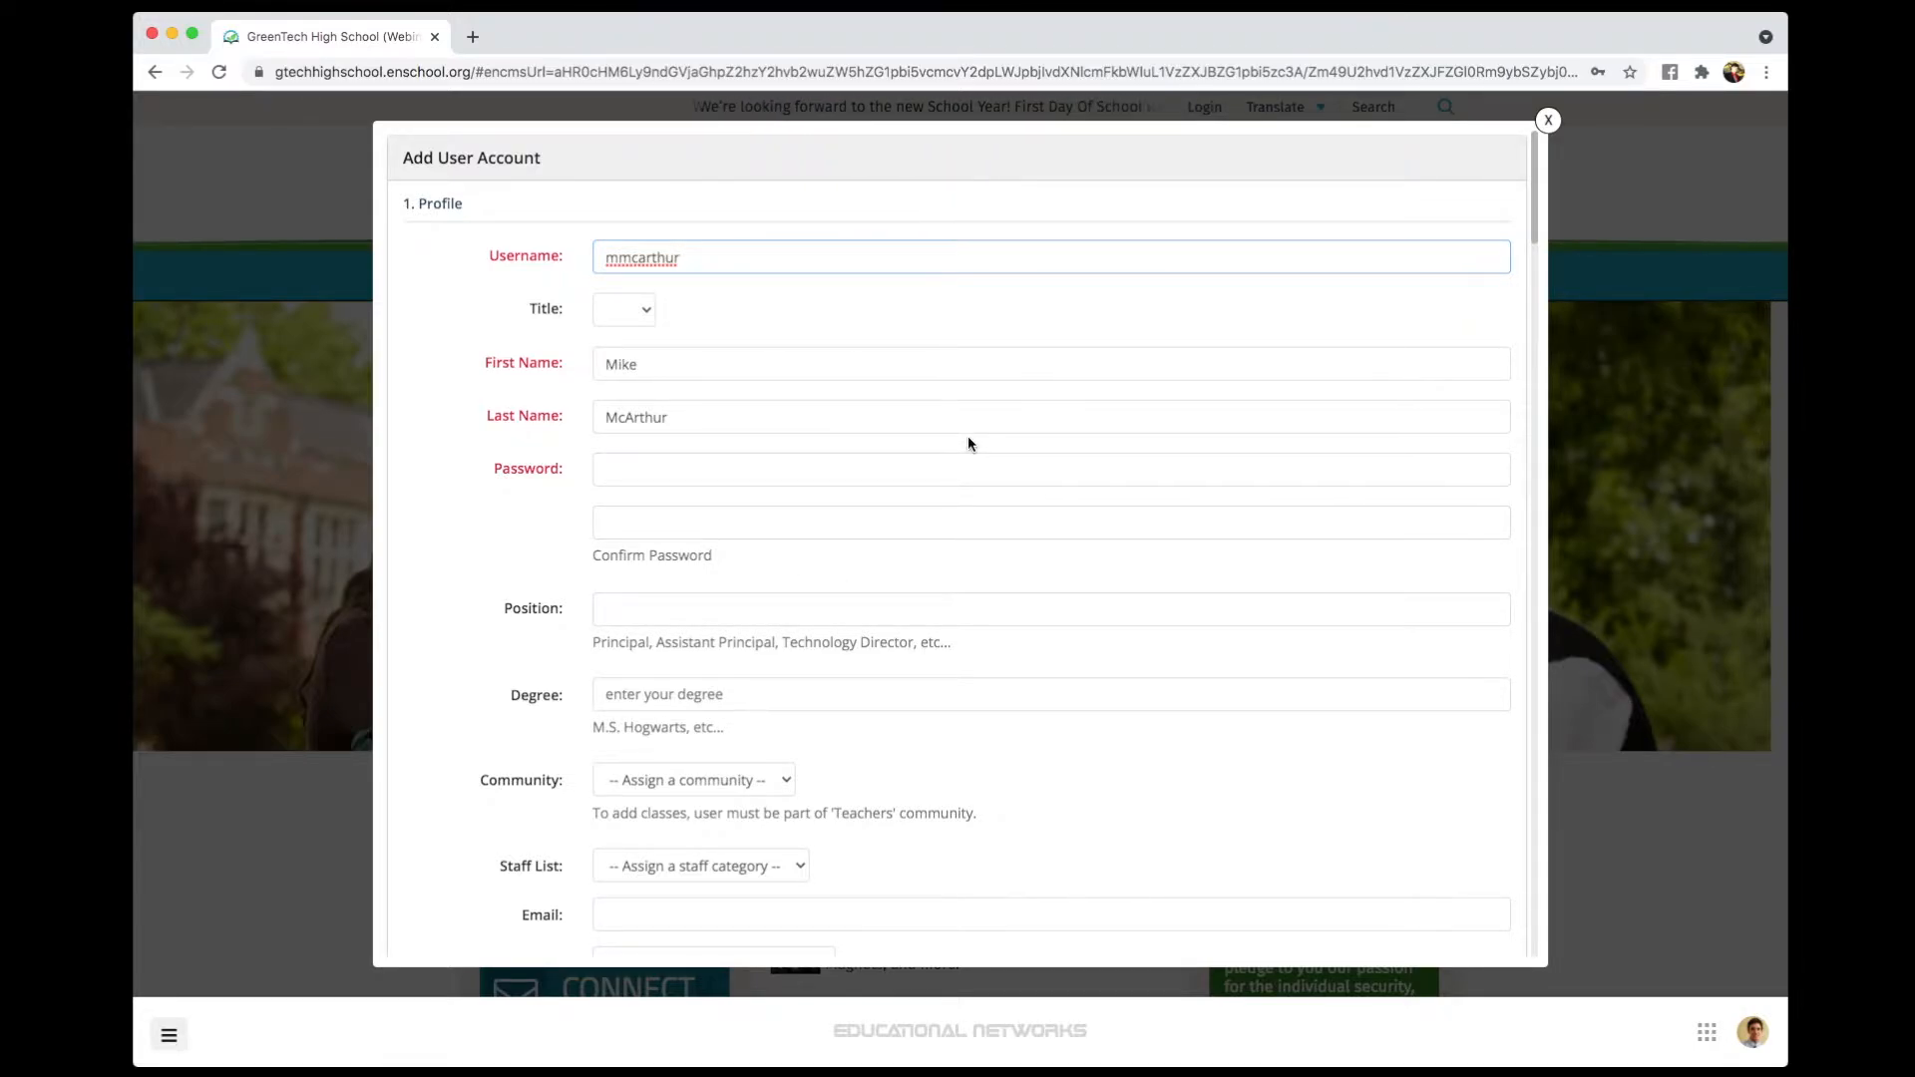
pyautogui.click(772, 468)
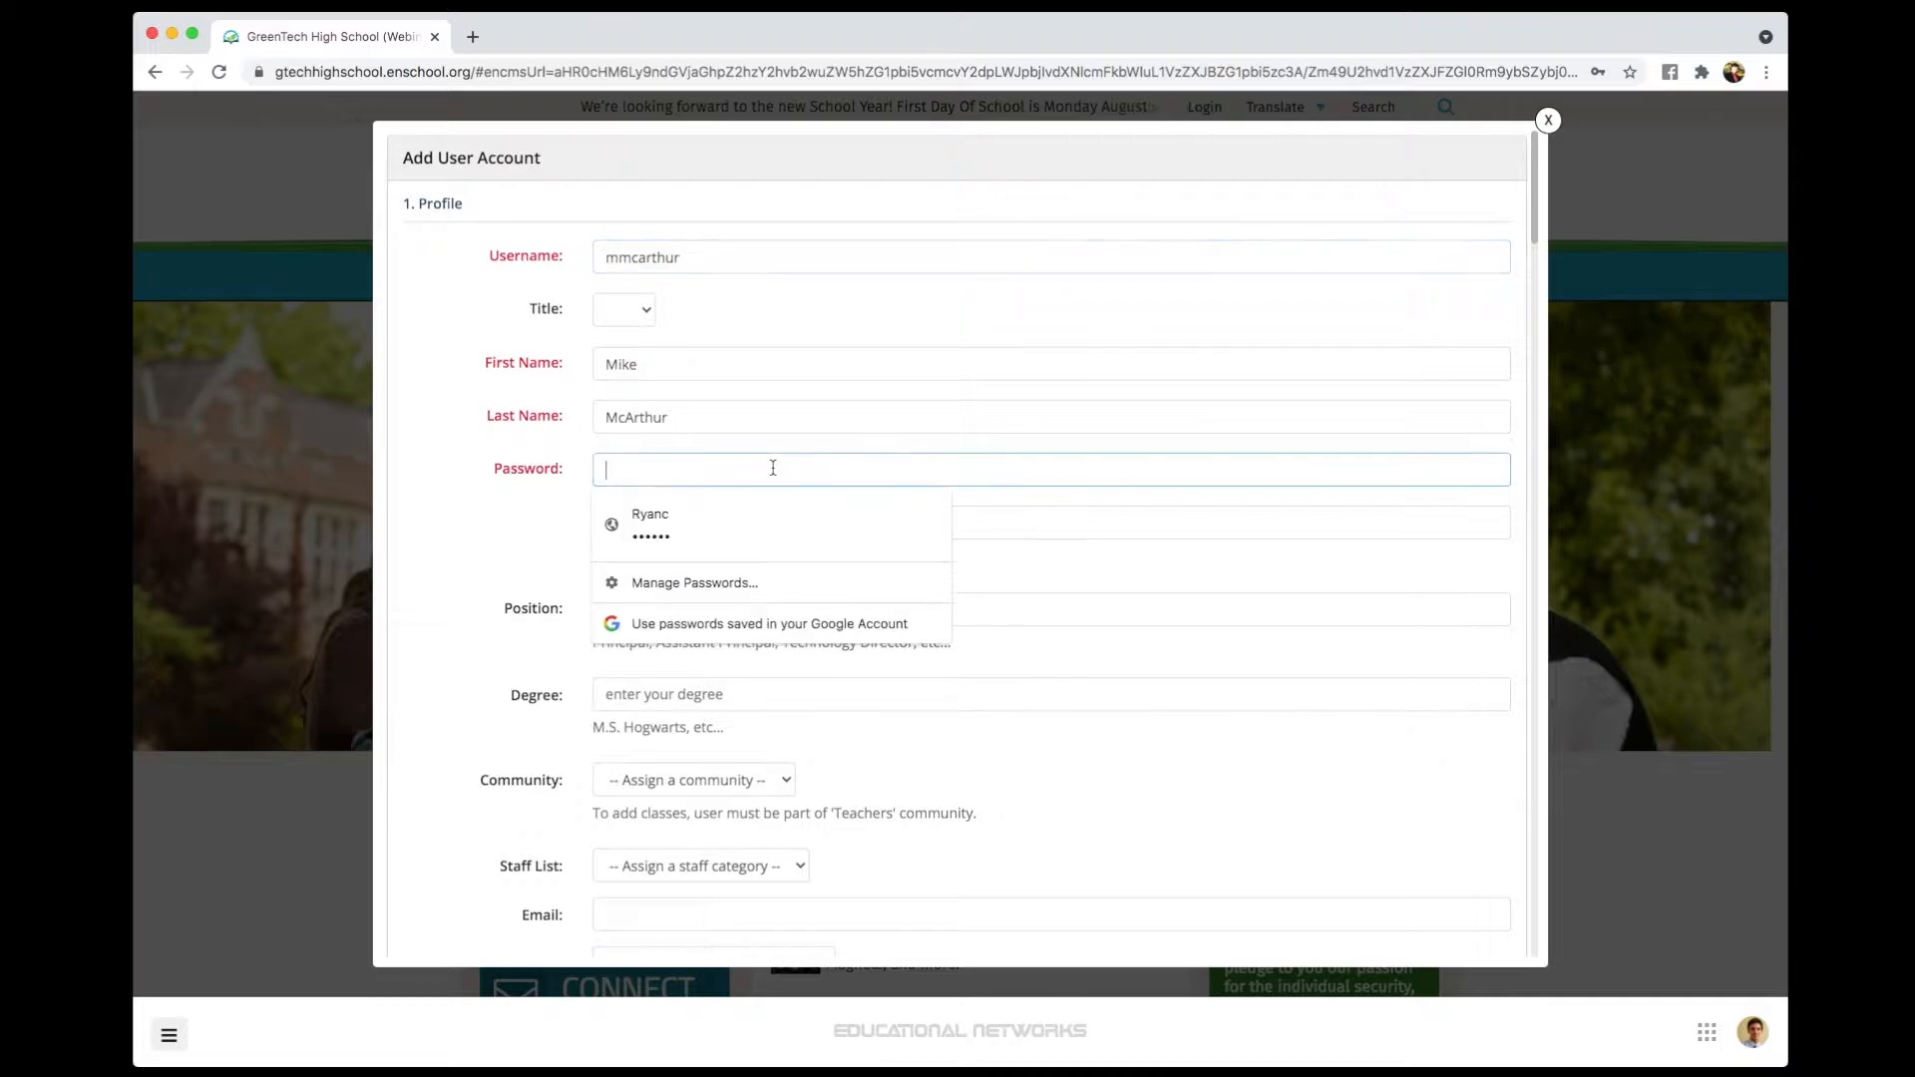
pyautogui.write('pass')
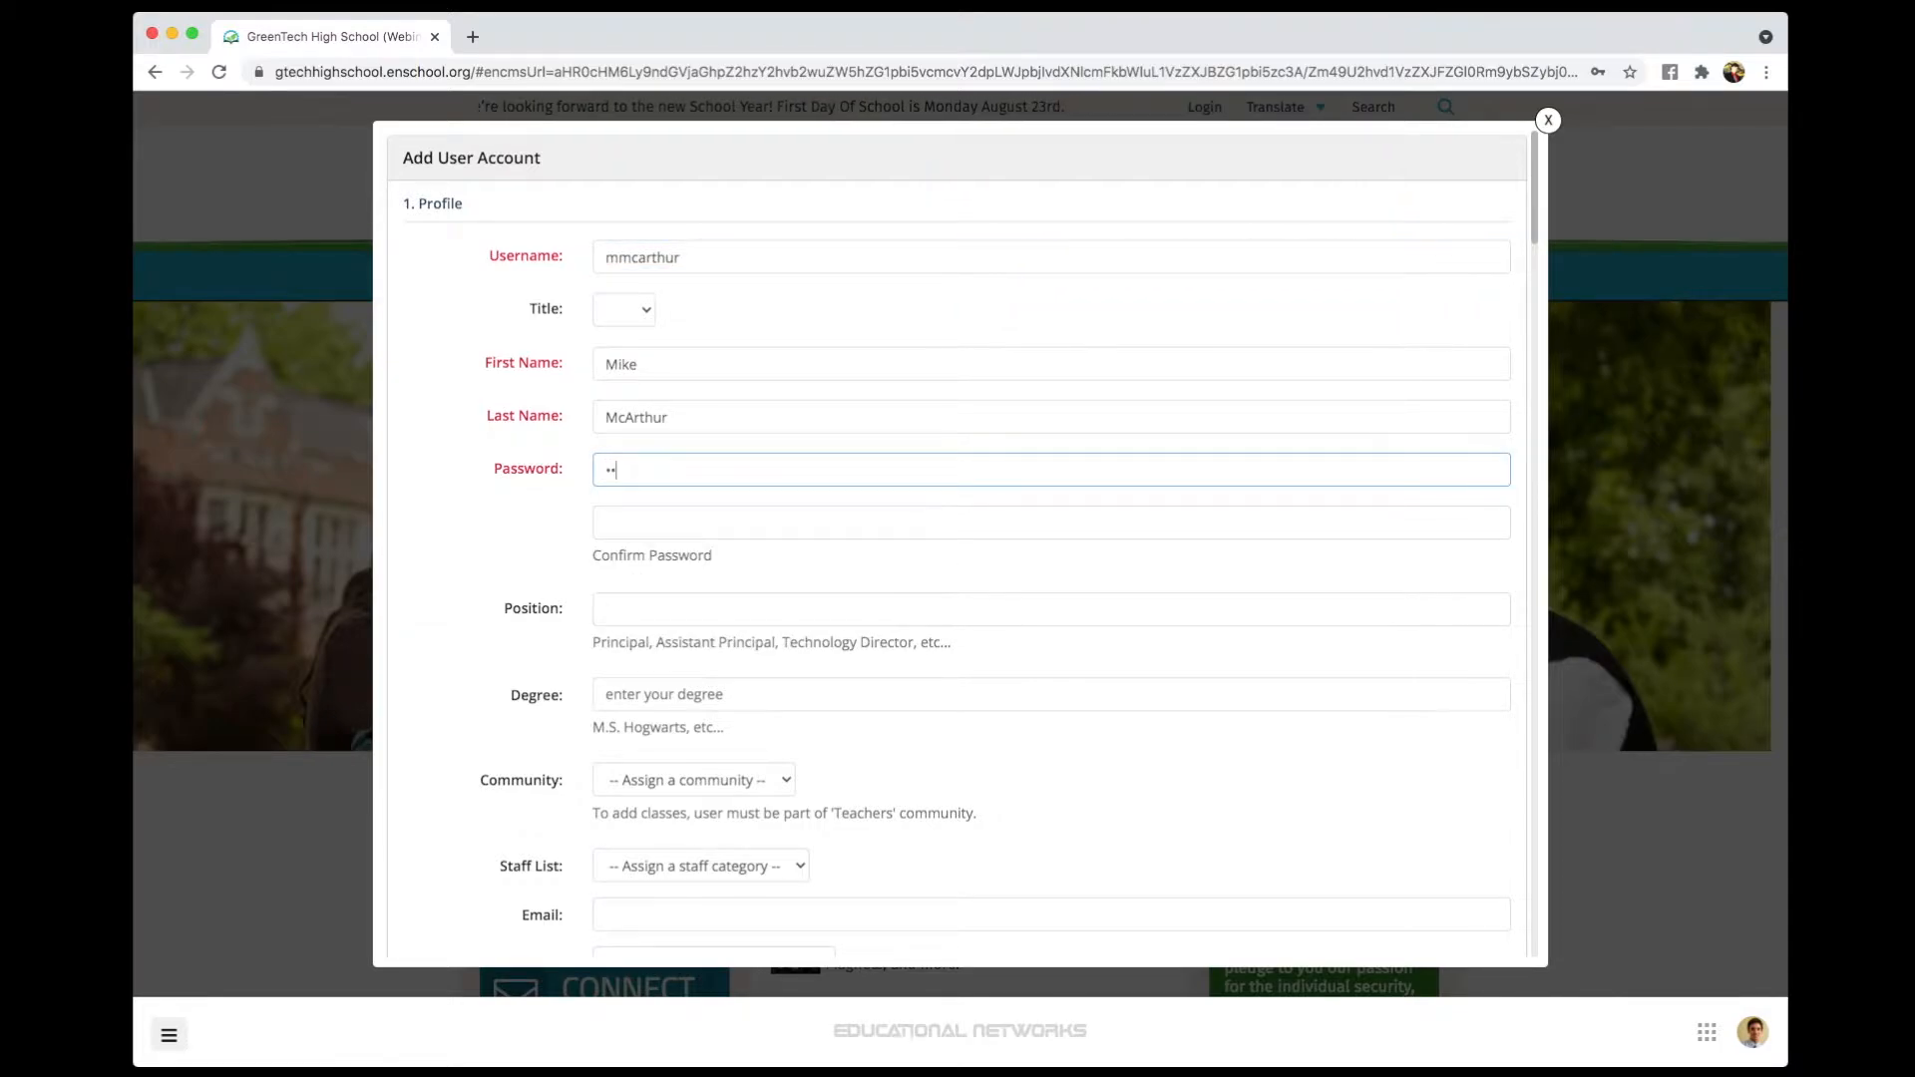
pyautogui.write('word1')
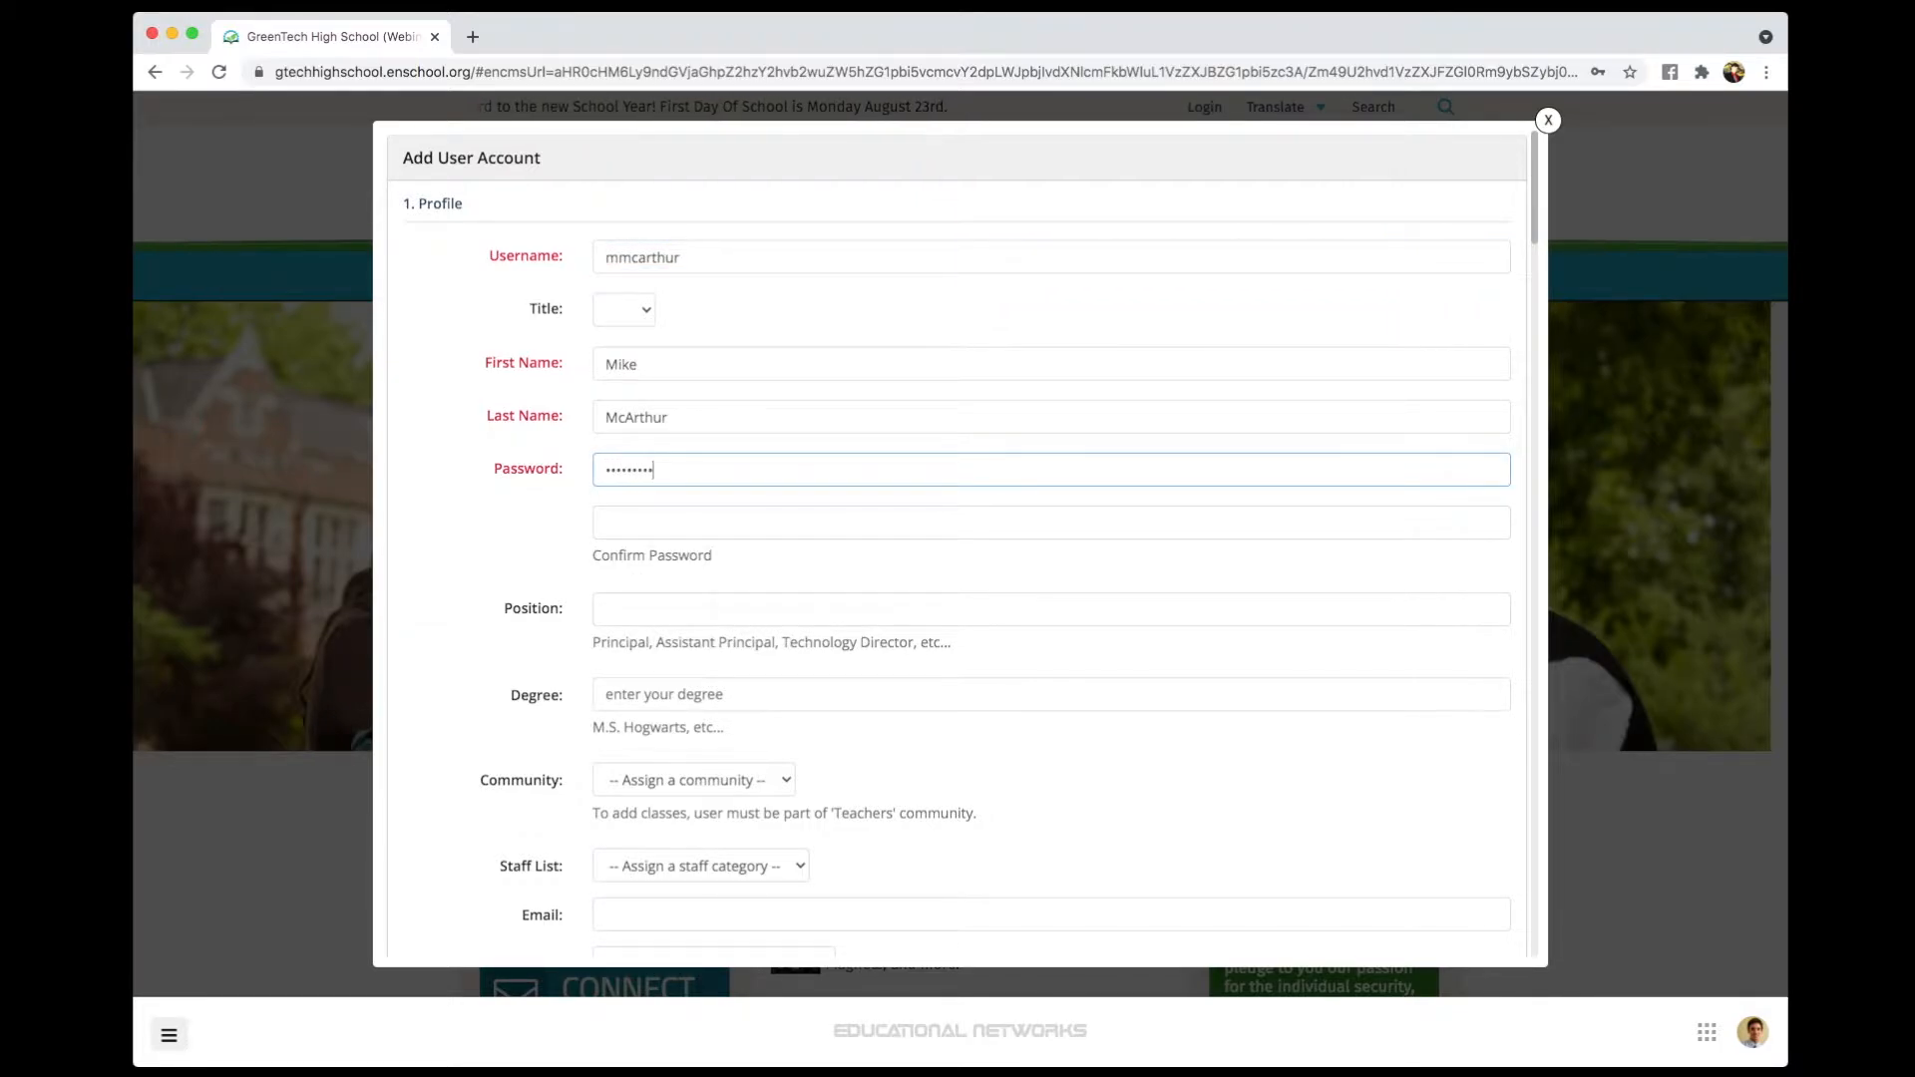
pyautogui.write('23')
pyautogui.click(821, 519)
pyautogui.write('Pa')
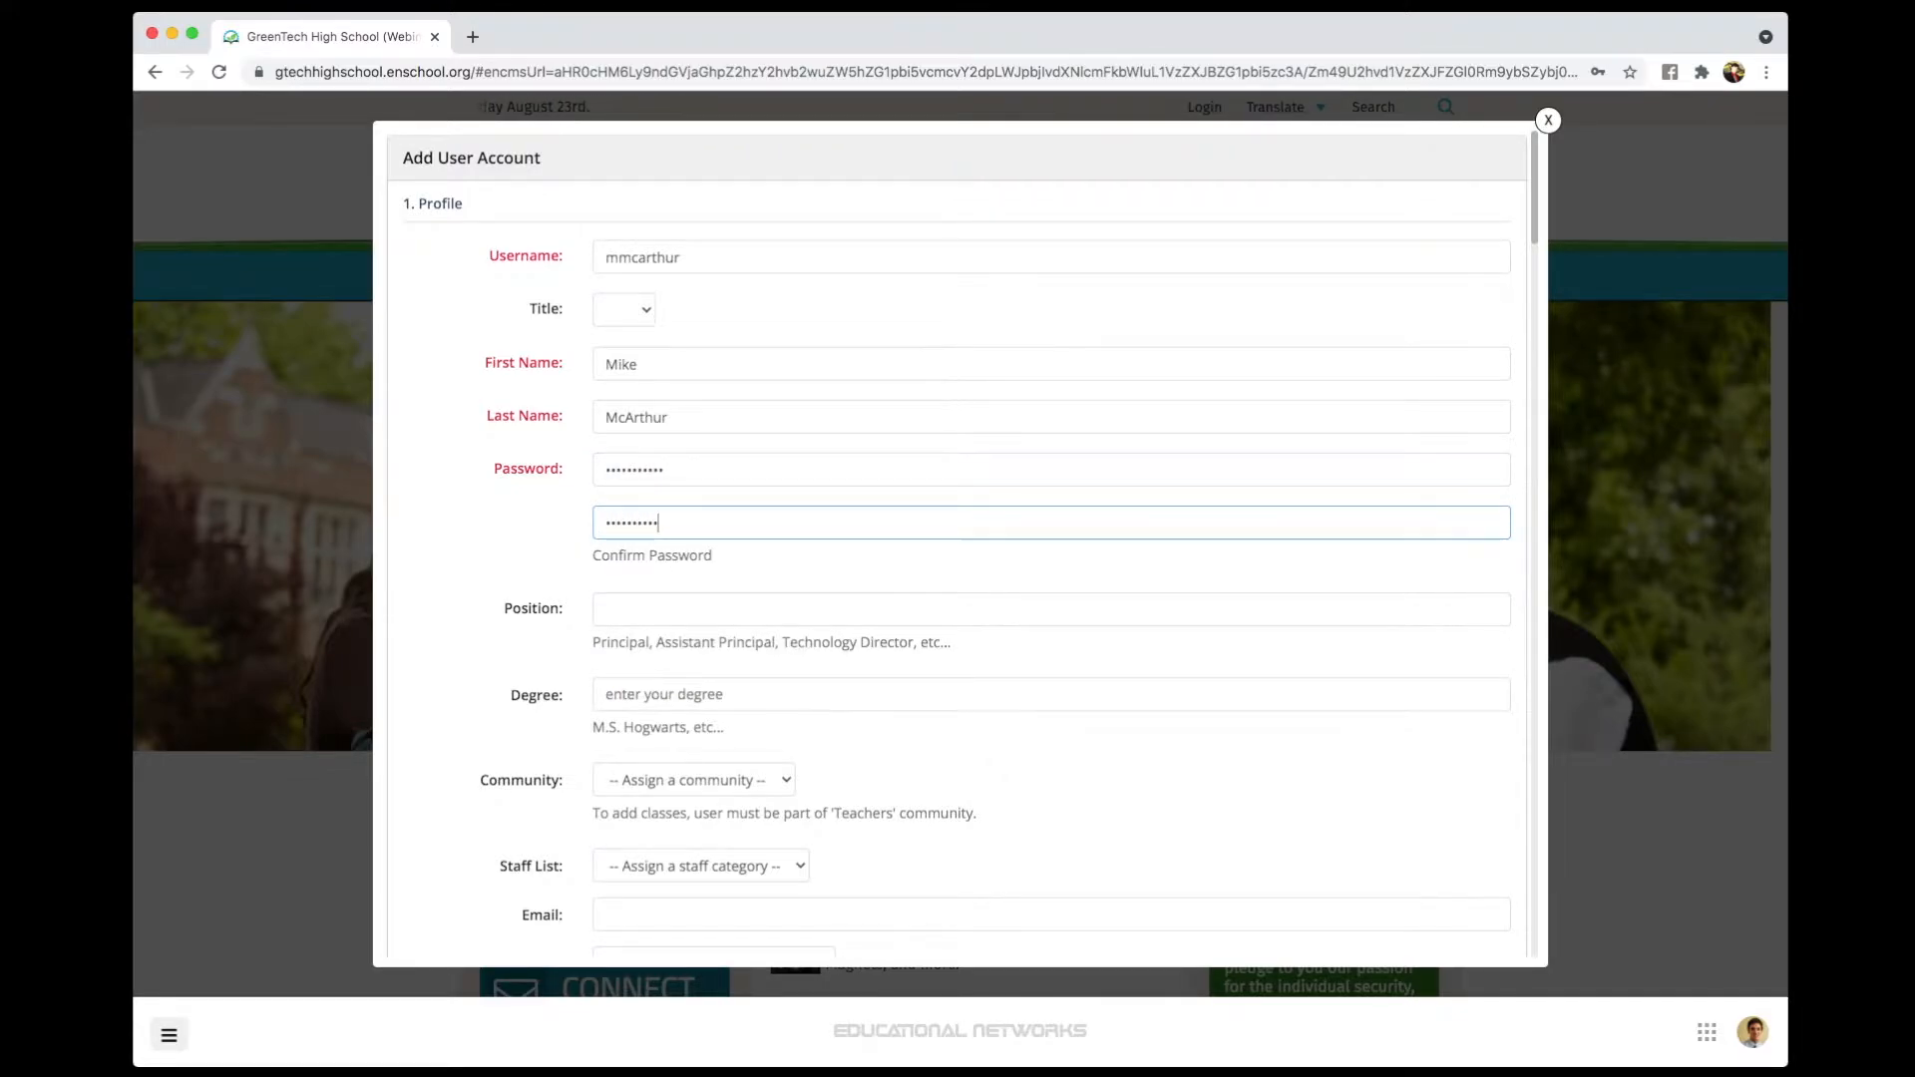
pyautogui.click(838, 574)
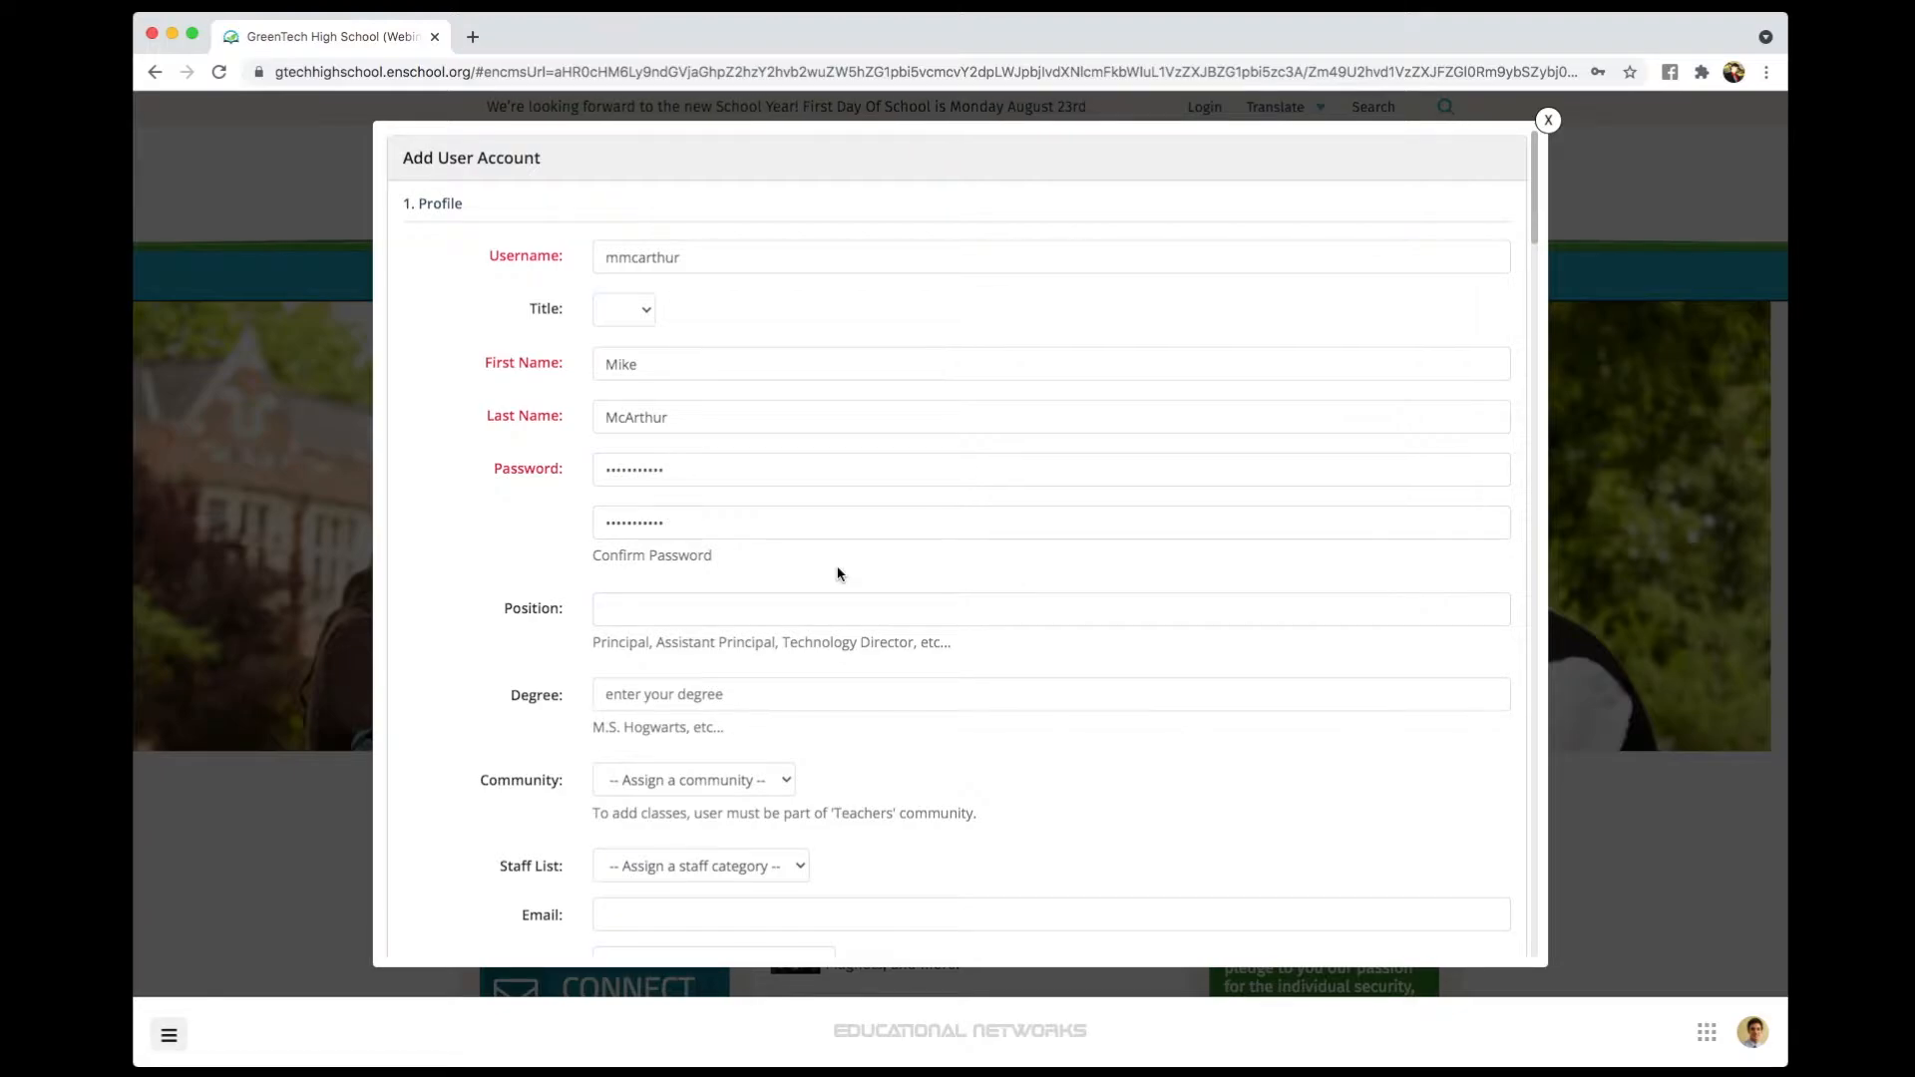
# - Add the new user to the Teachers staff list
pyautogui.scroll(-5, 858, 592)
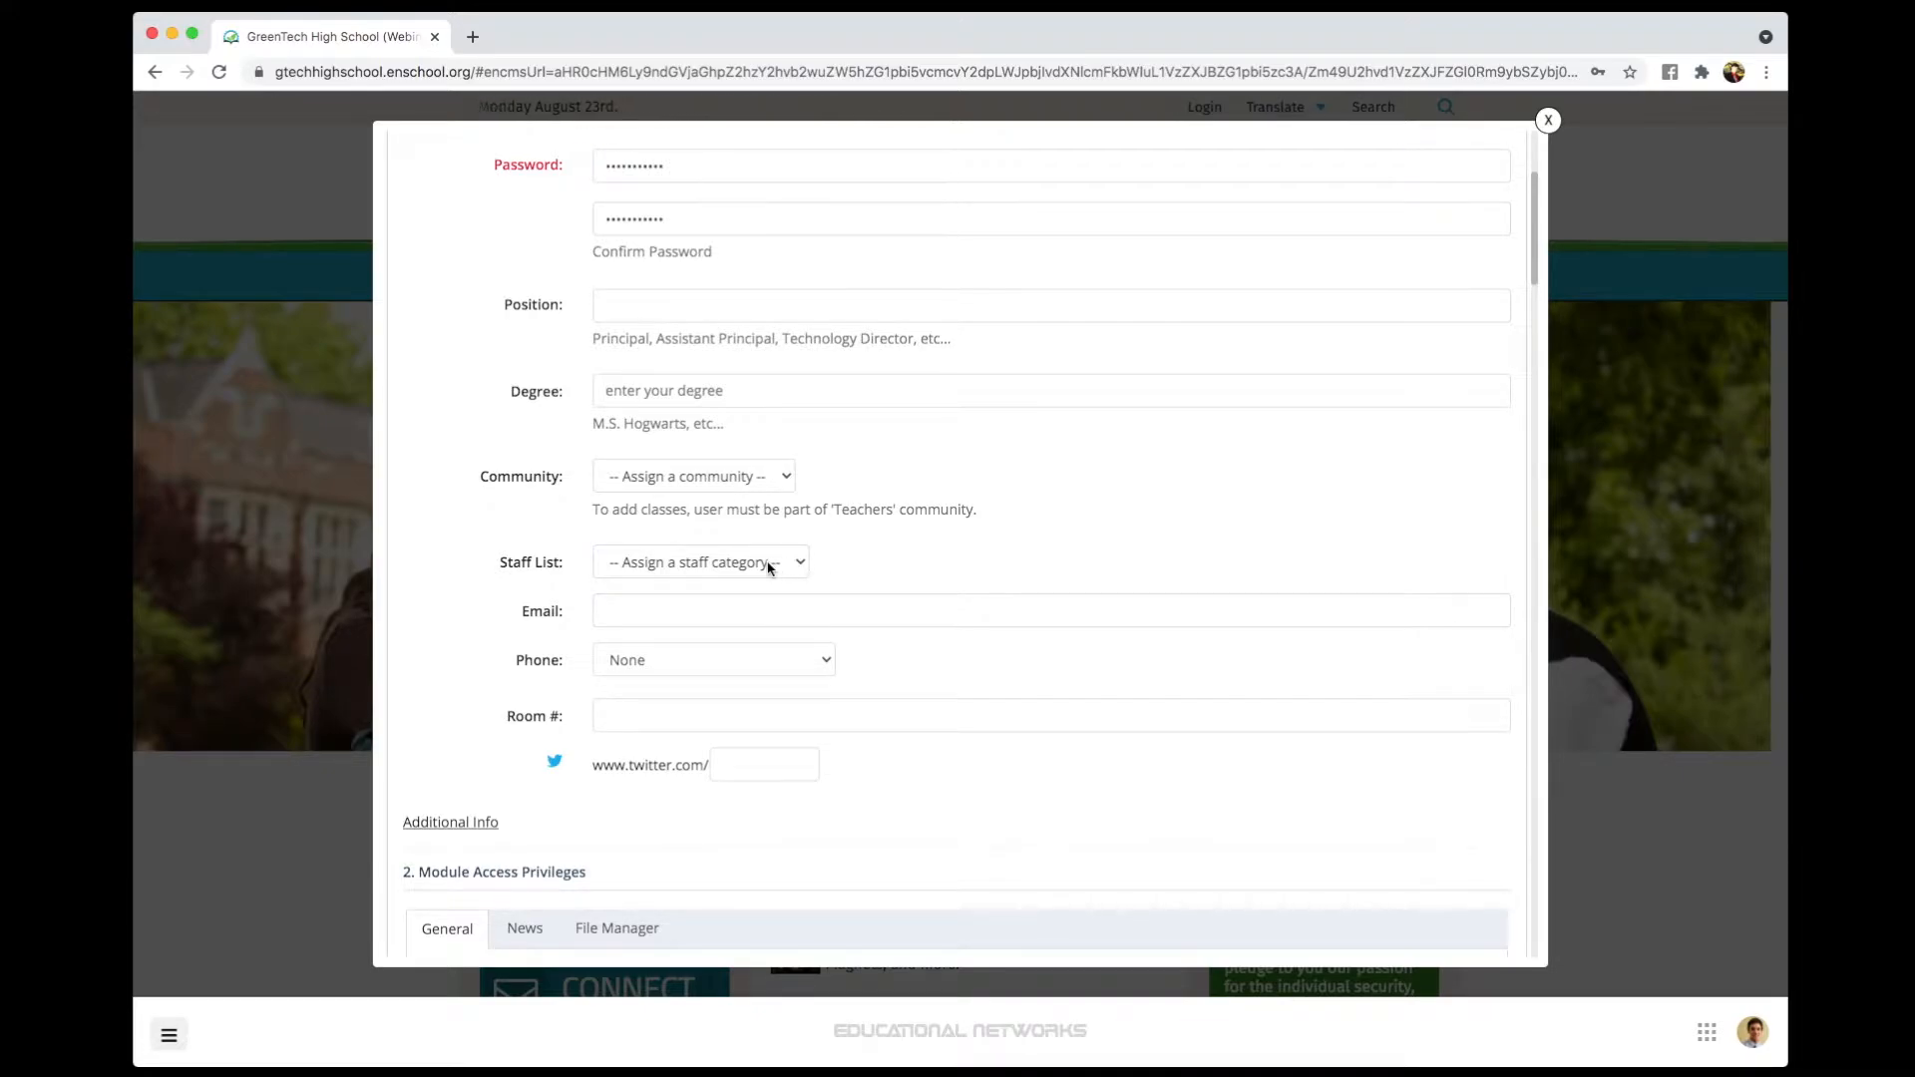
pyautogui.click(668, 567)
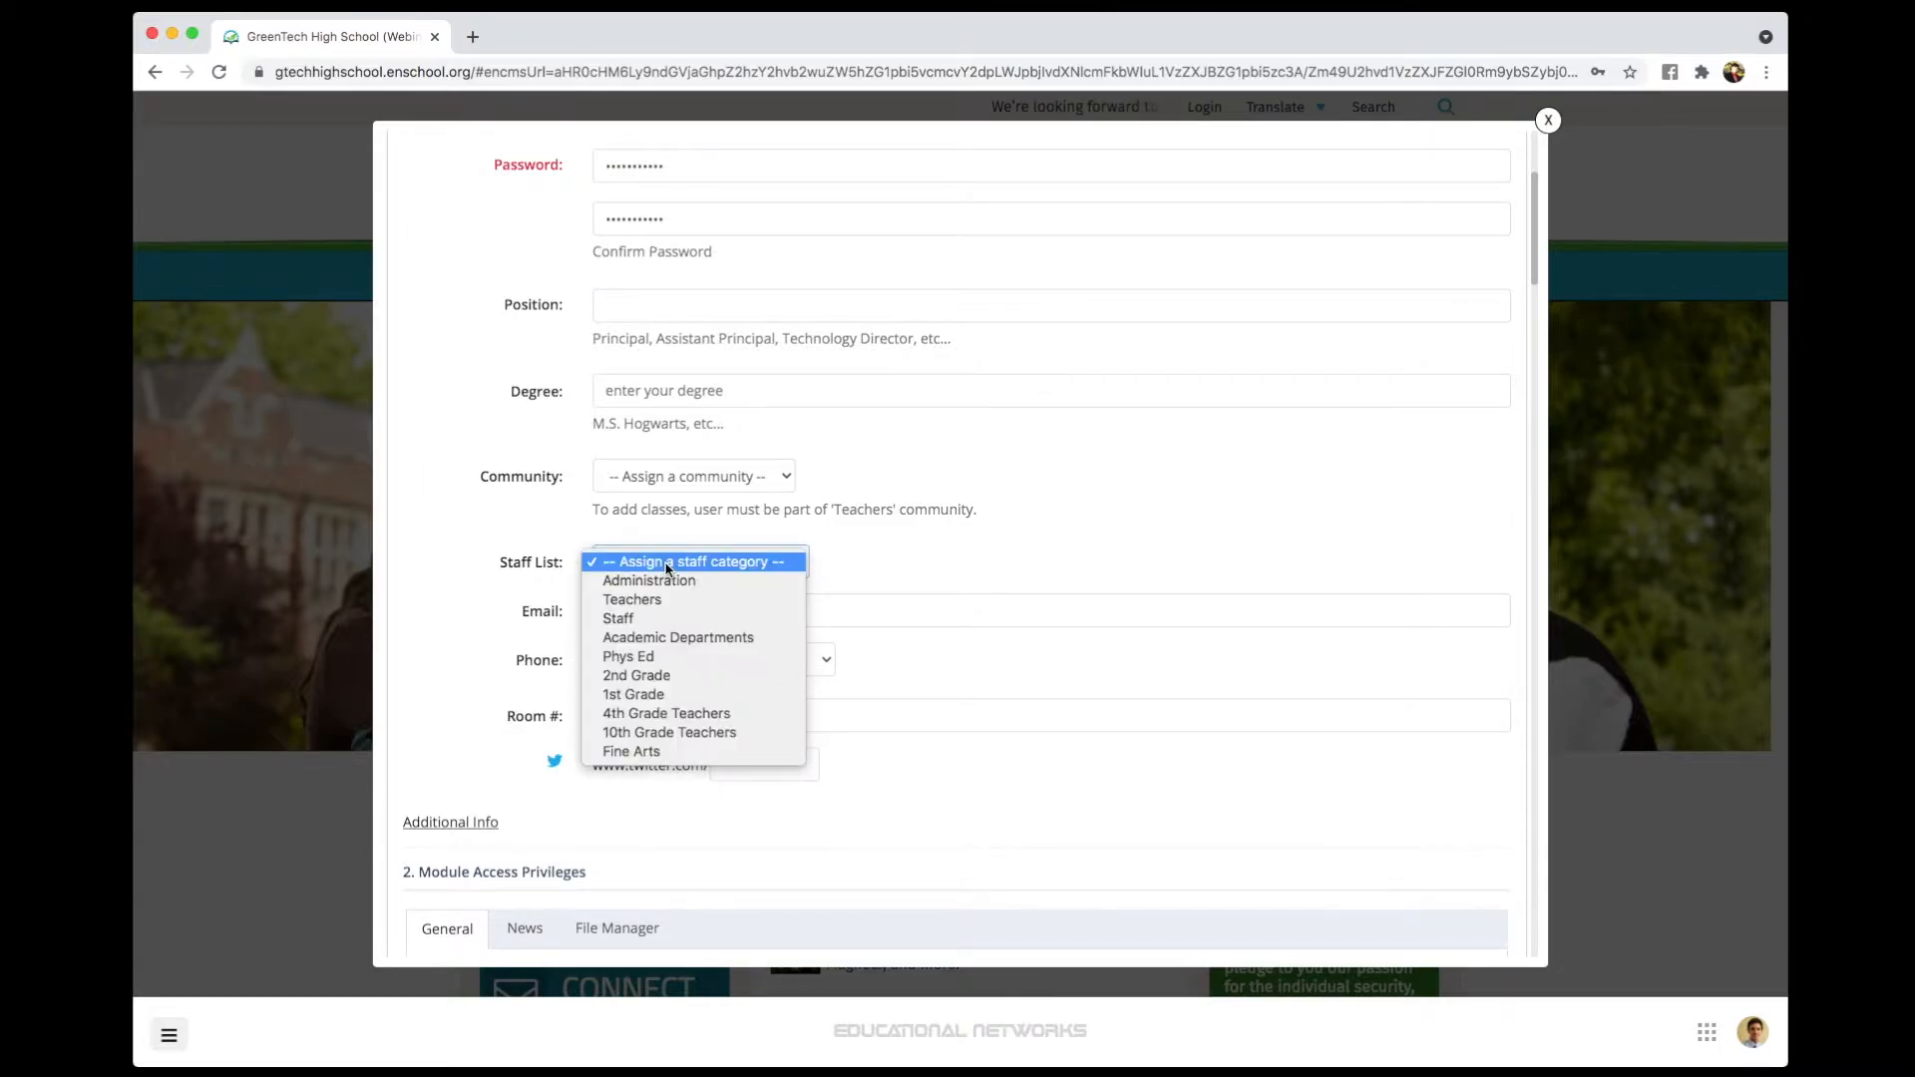
pyautogui.click(664, 599)
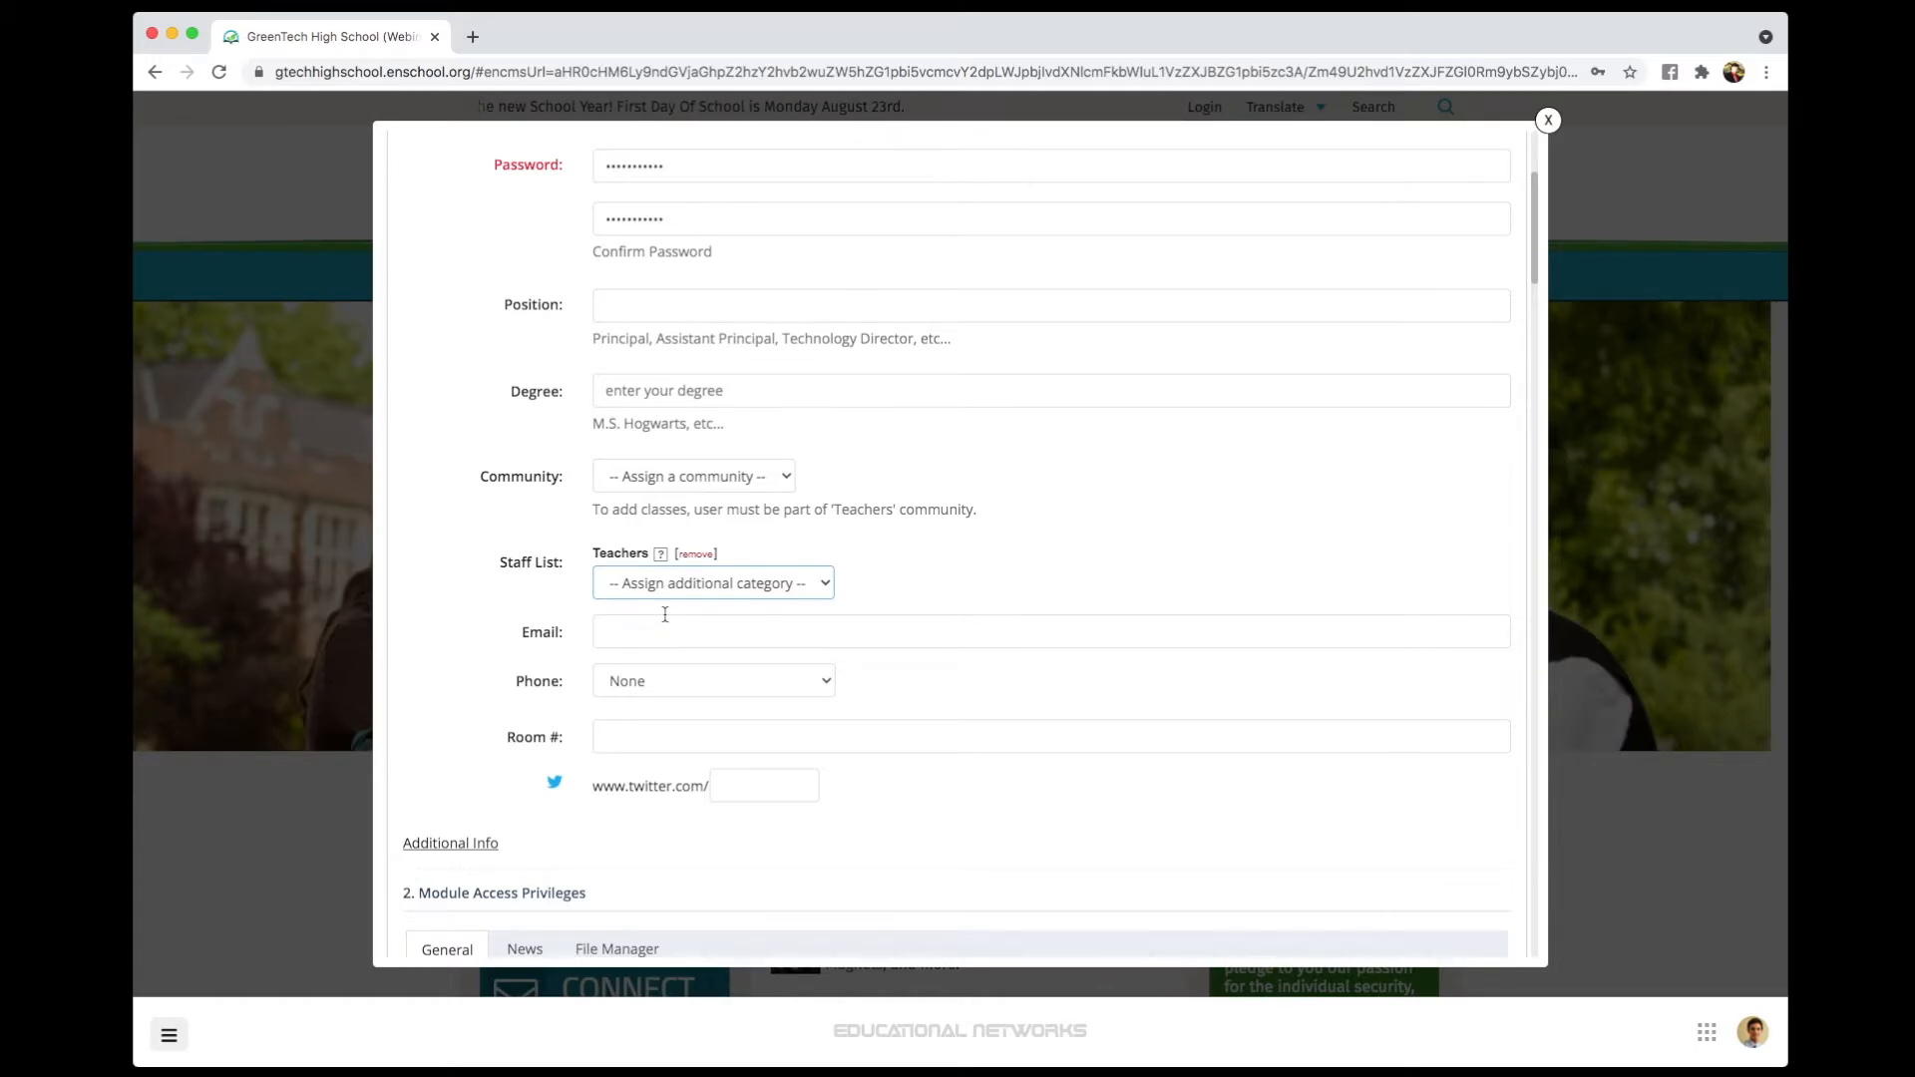
# - Set the new user's community to Teachers
pyautogui.scroll(-1, 988, 615)
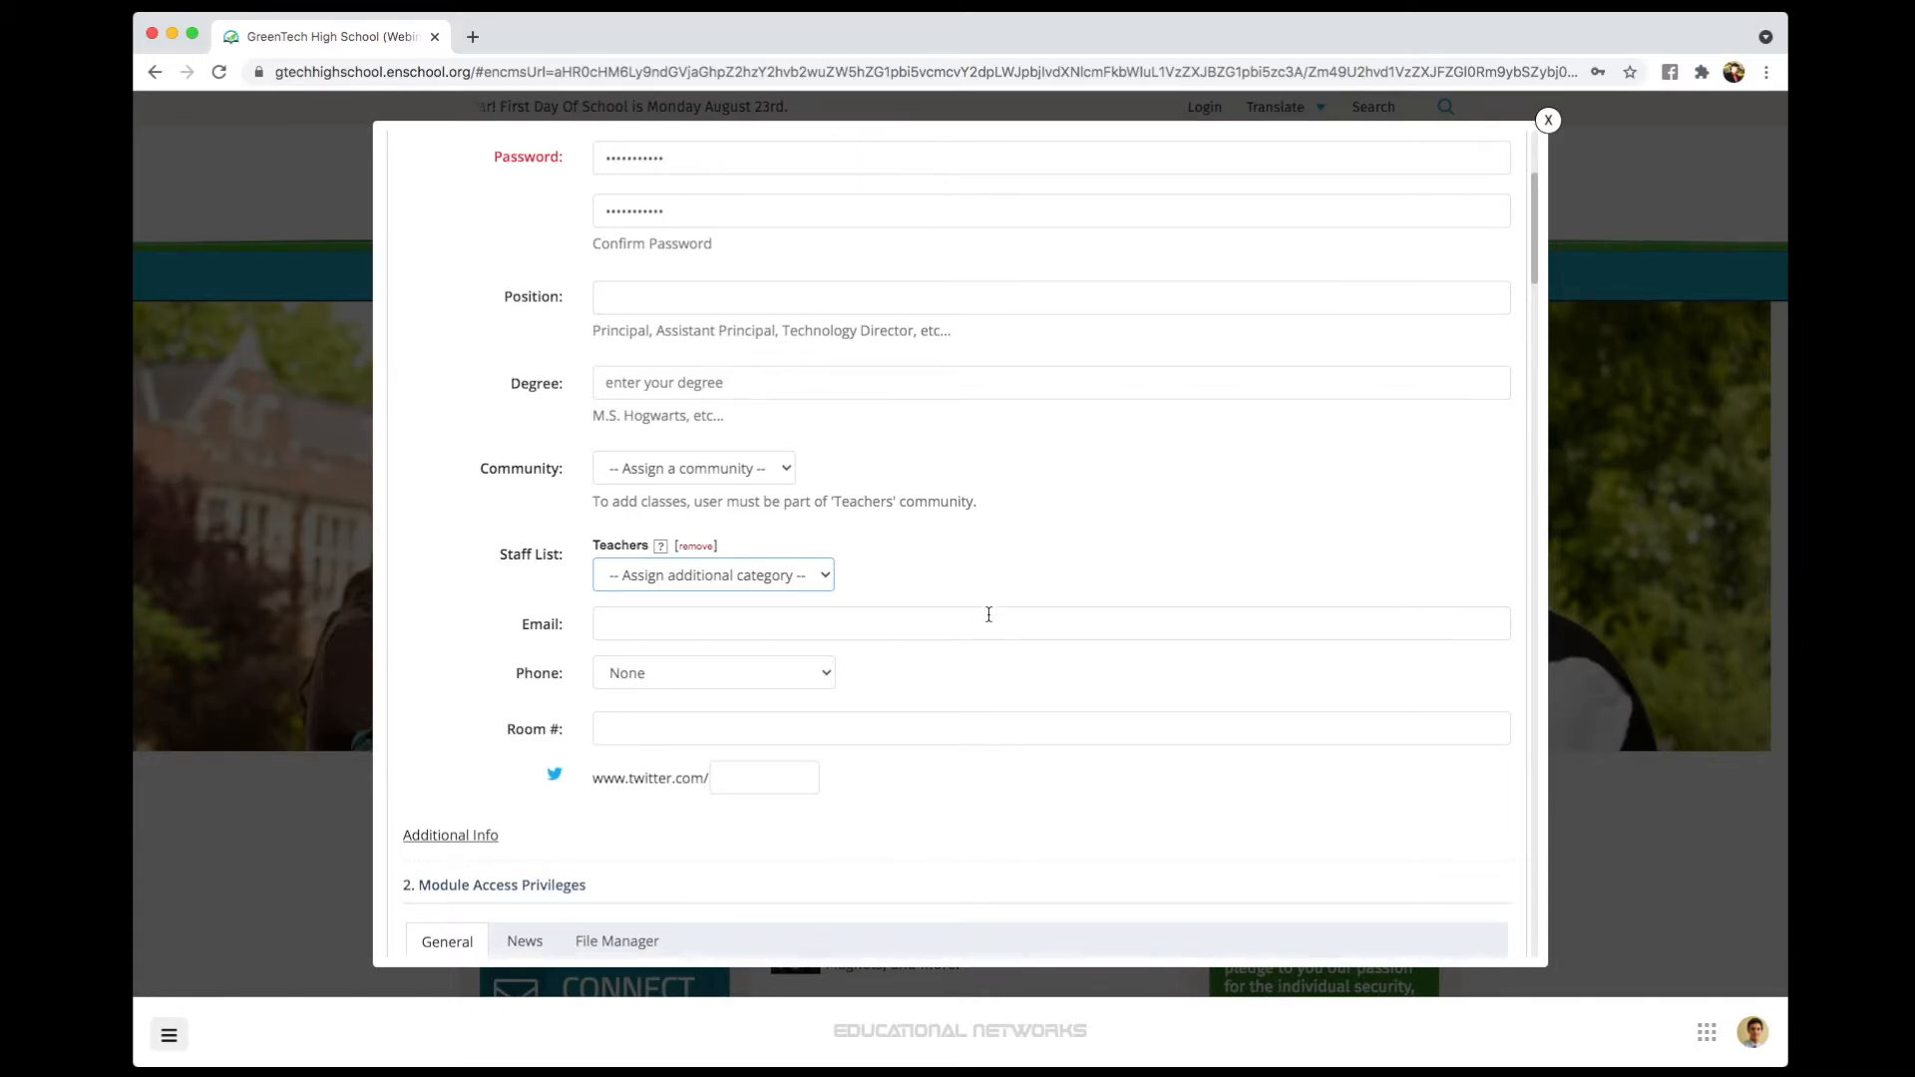
pyautogui.scroll(-7, 997, 622)
pyautogui.scroll(10, 1001, 629)
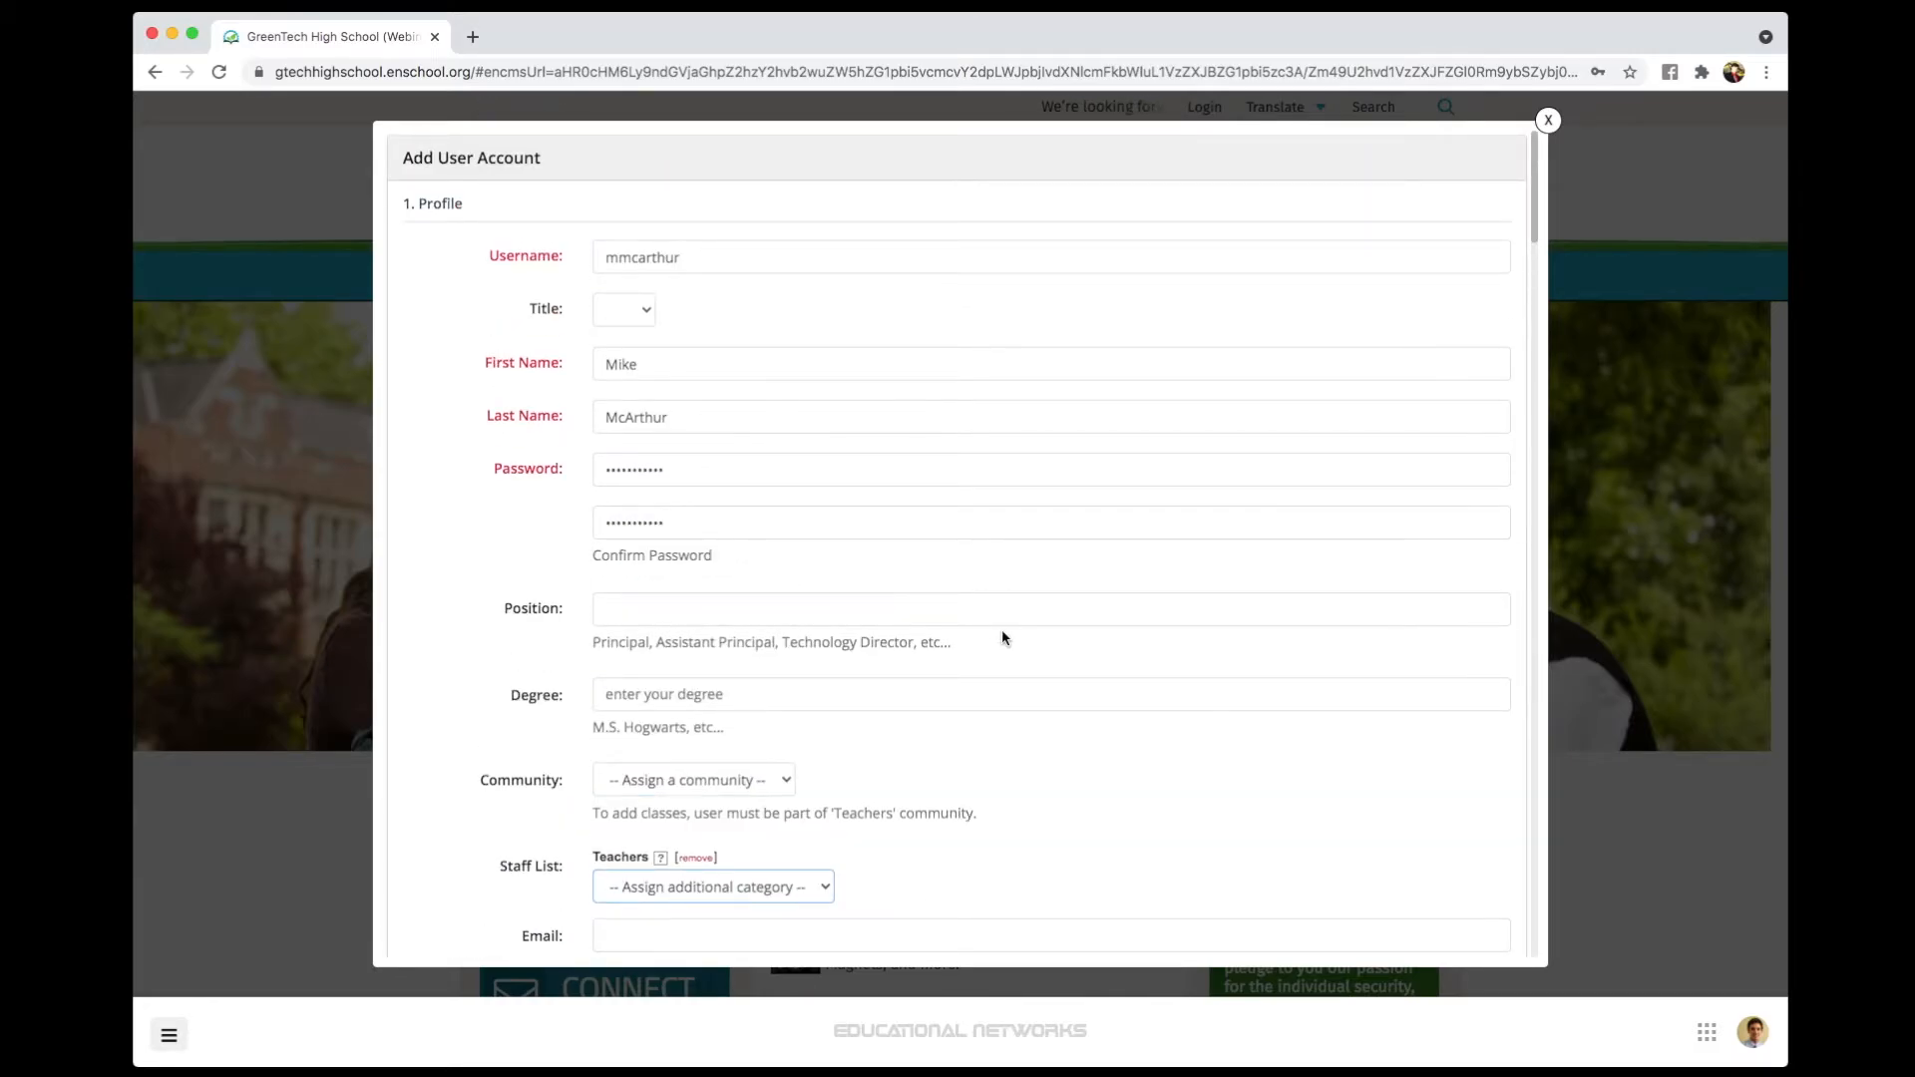
pyautogui.scroll(-1, 1007, 638)
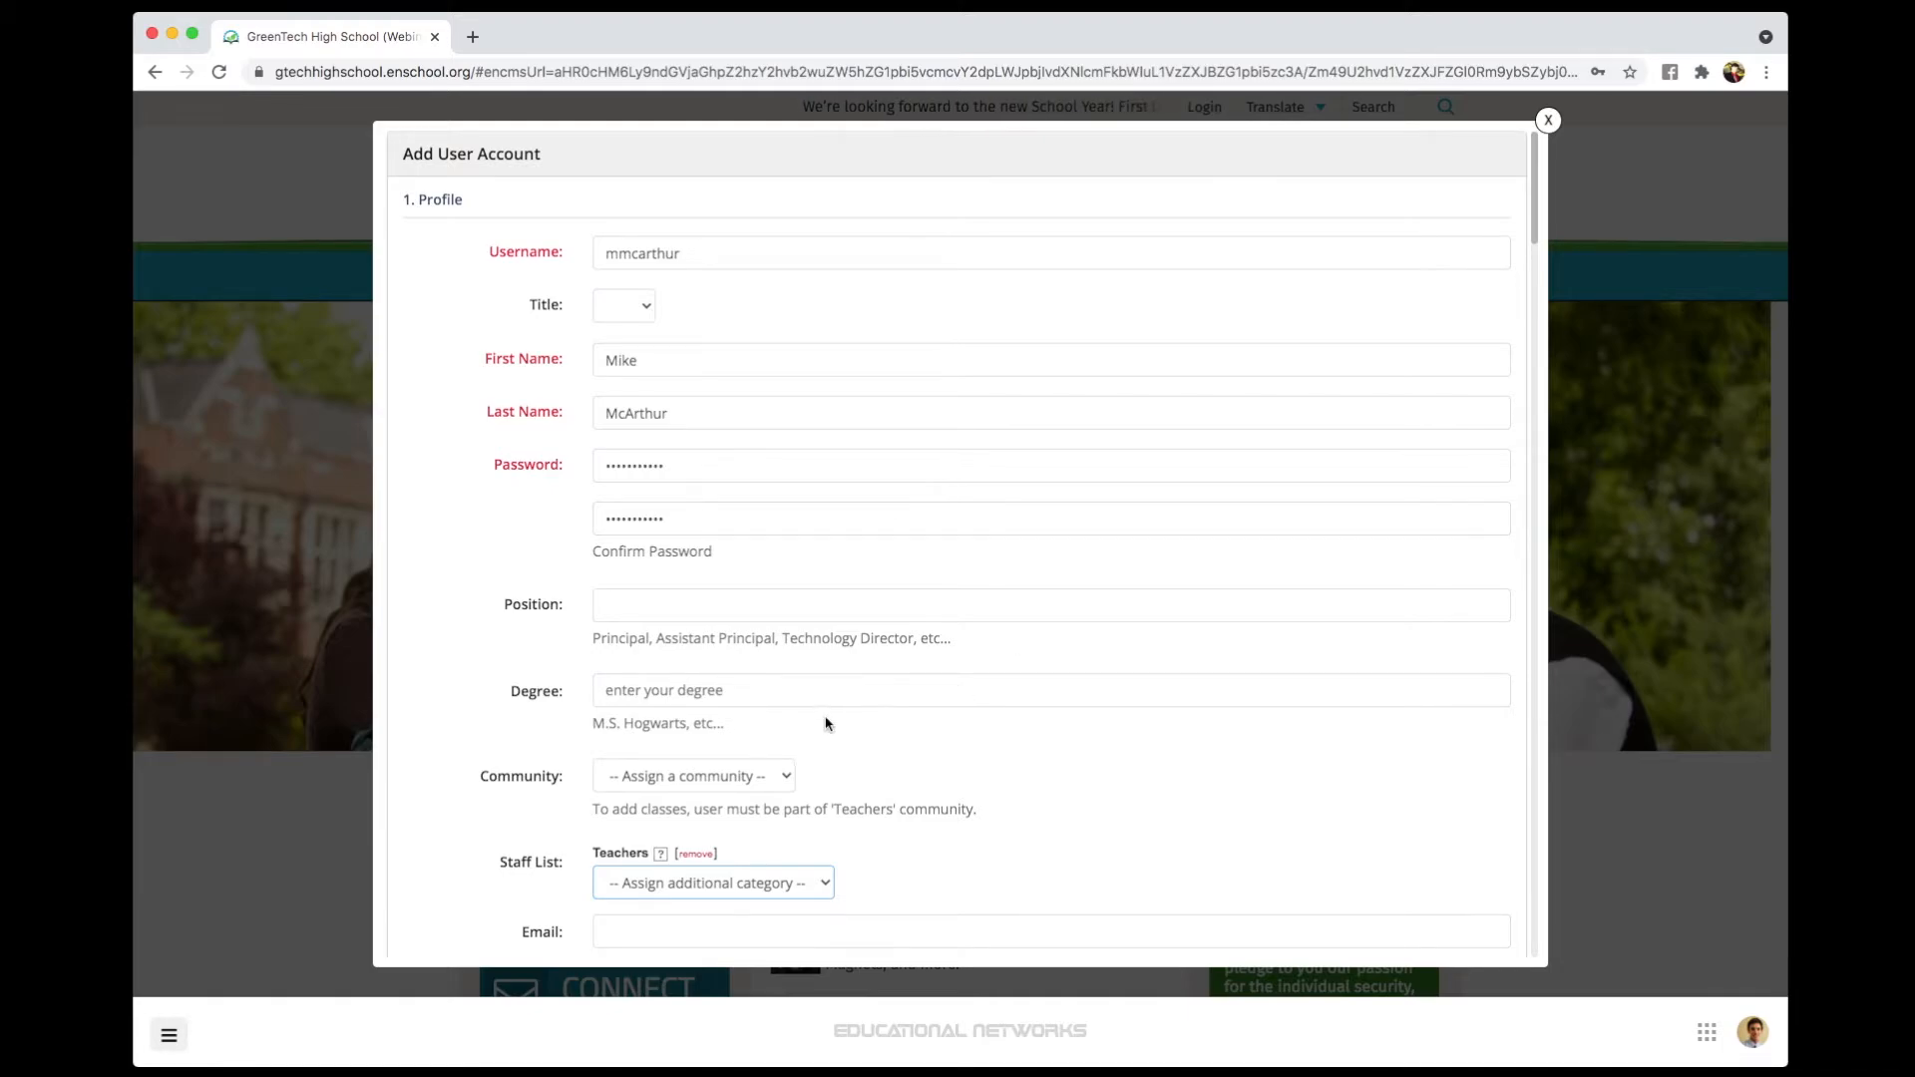
pyautogui.click(777, 766)
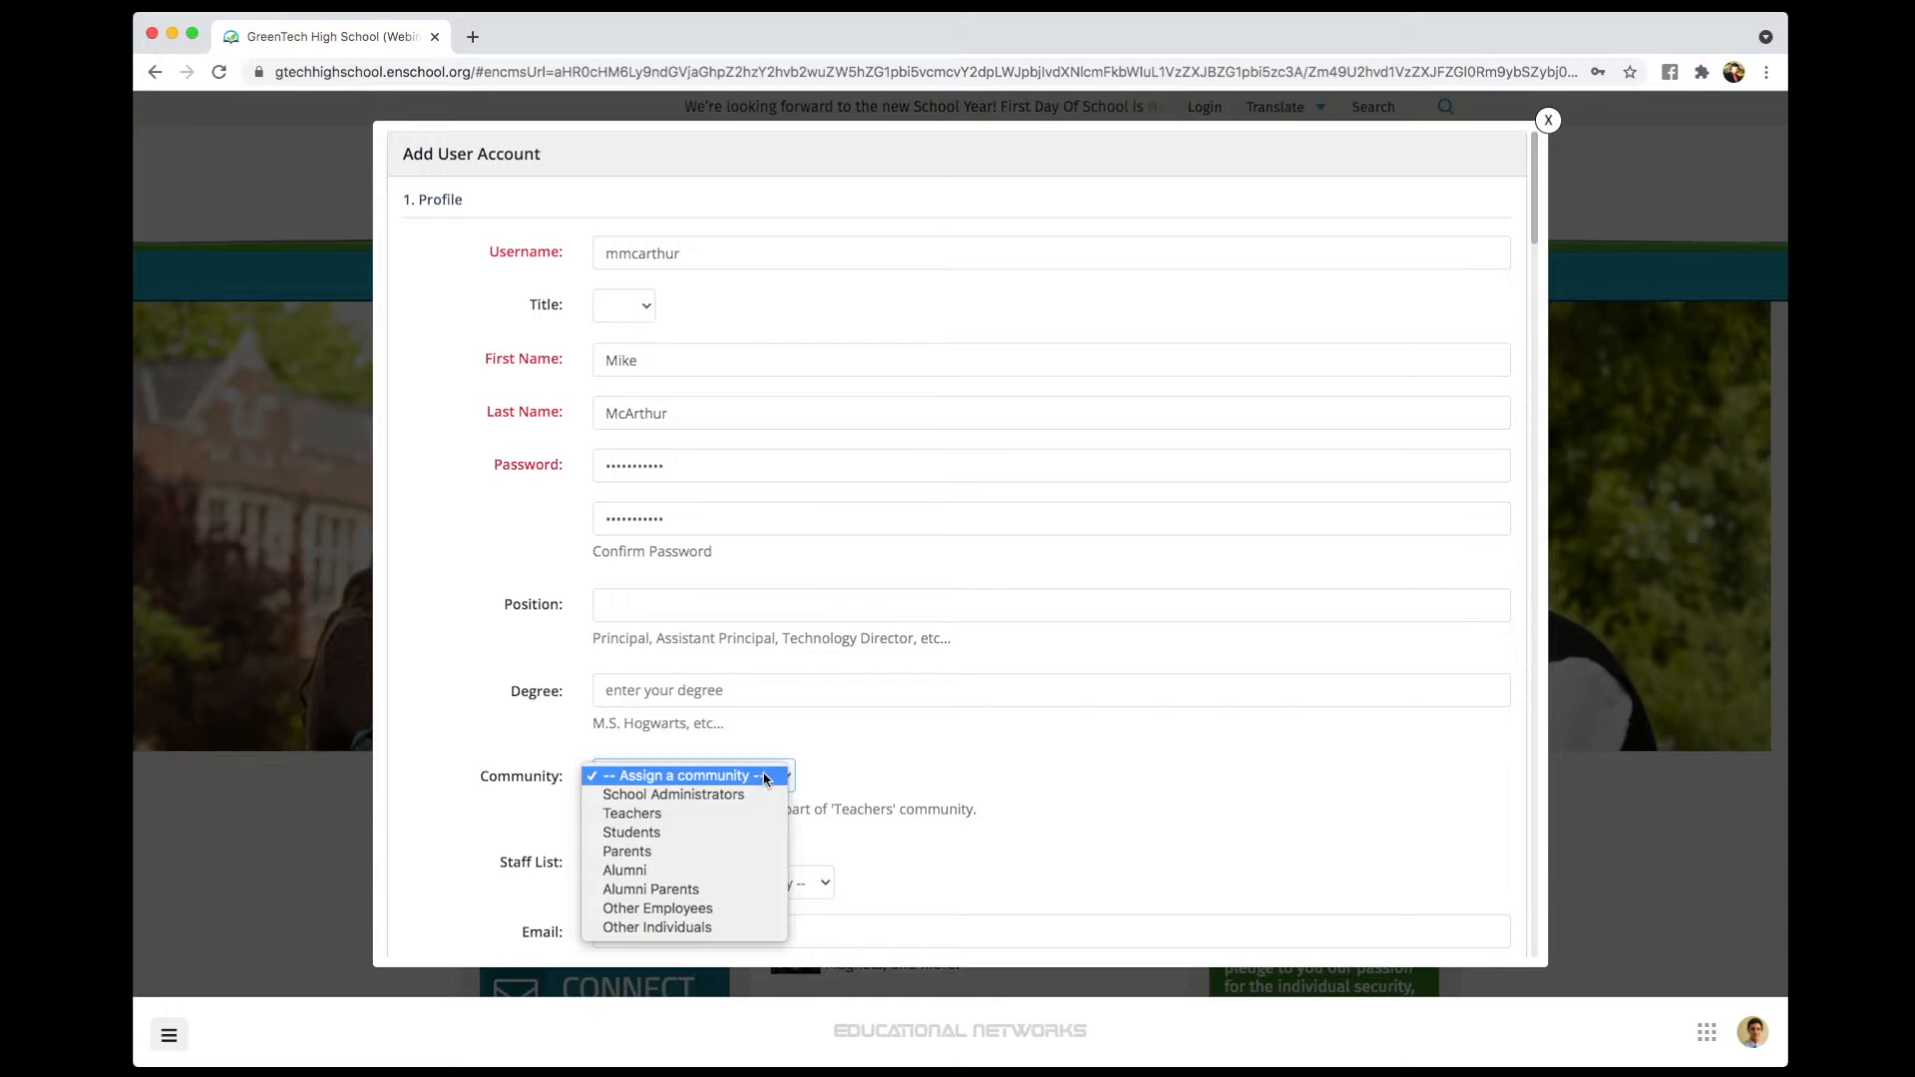
pyautogui.click(815, 803)
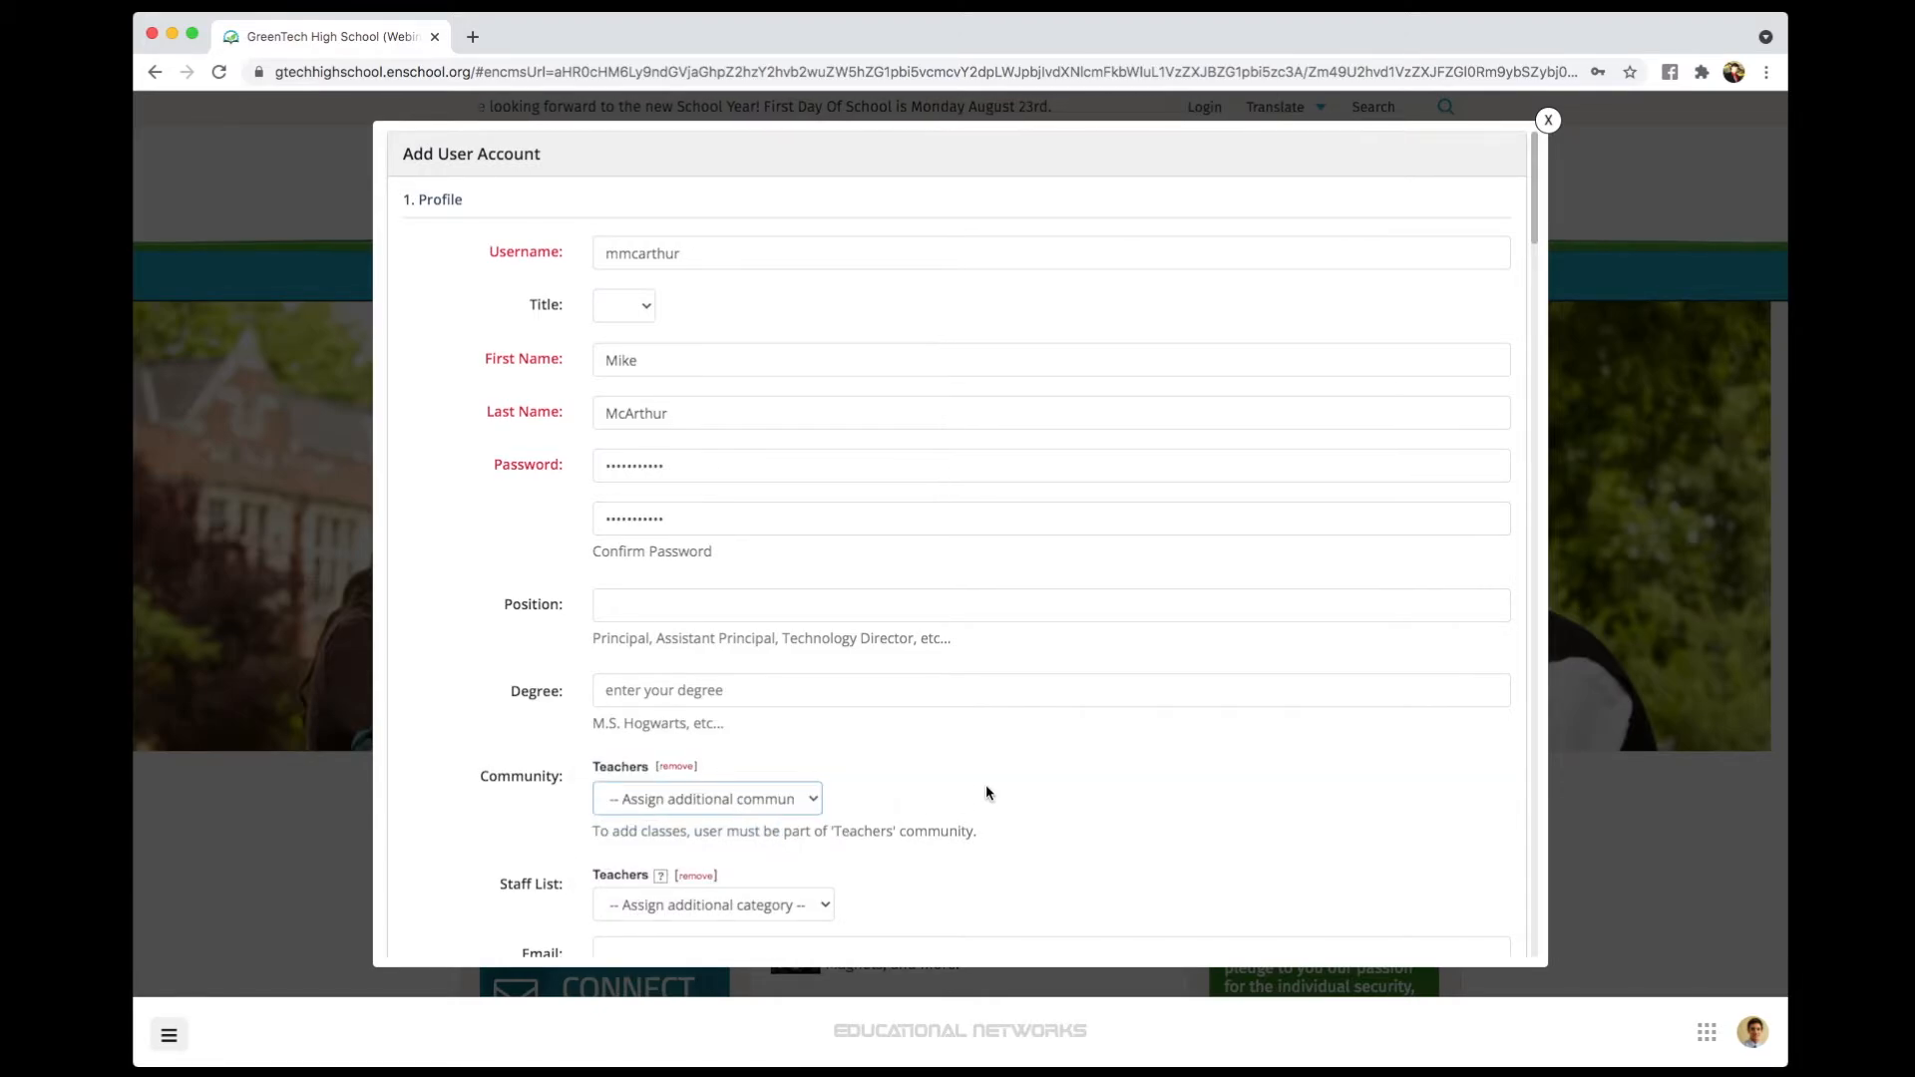
pyautogui.scroll(-10, 965, 773)
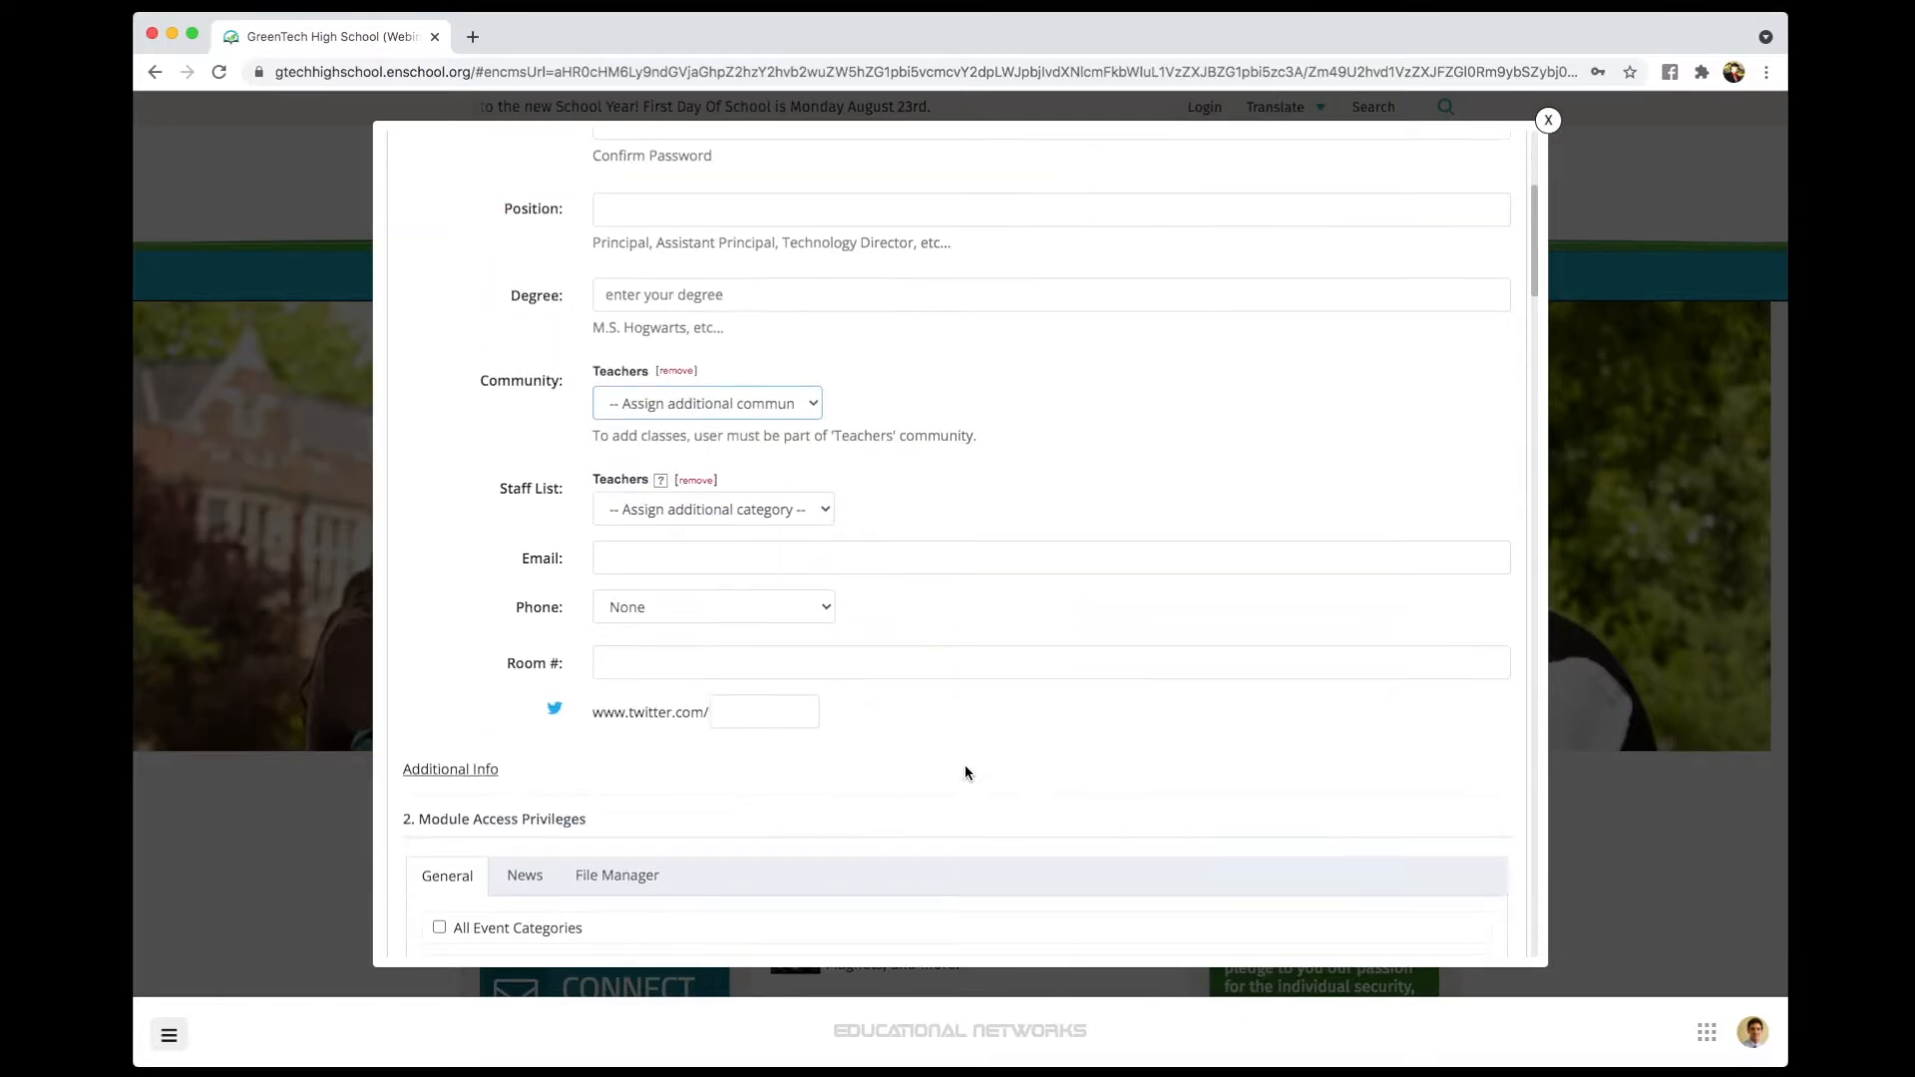
pyautogui.scroll(-1, 966, 773)
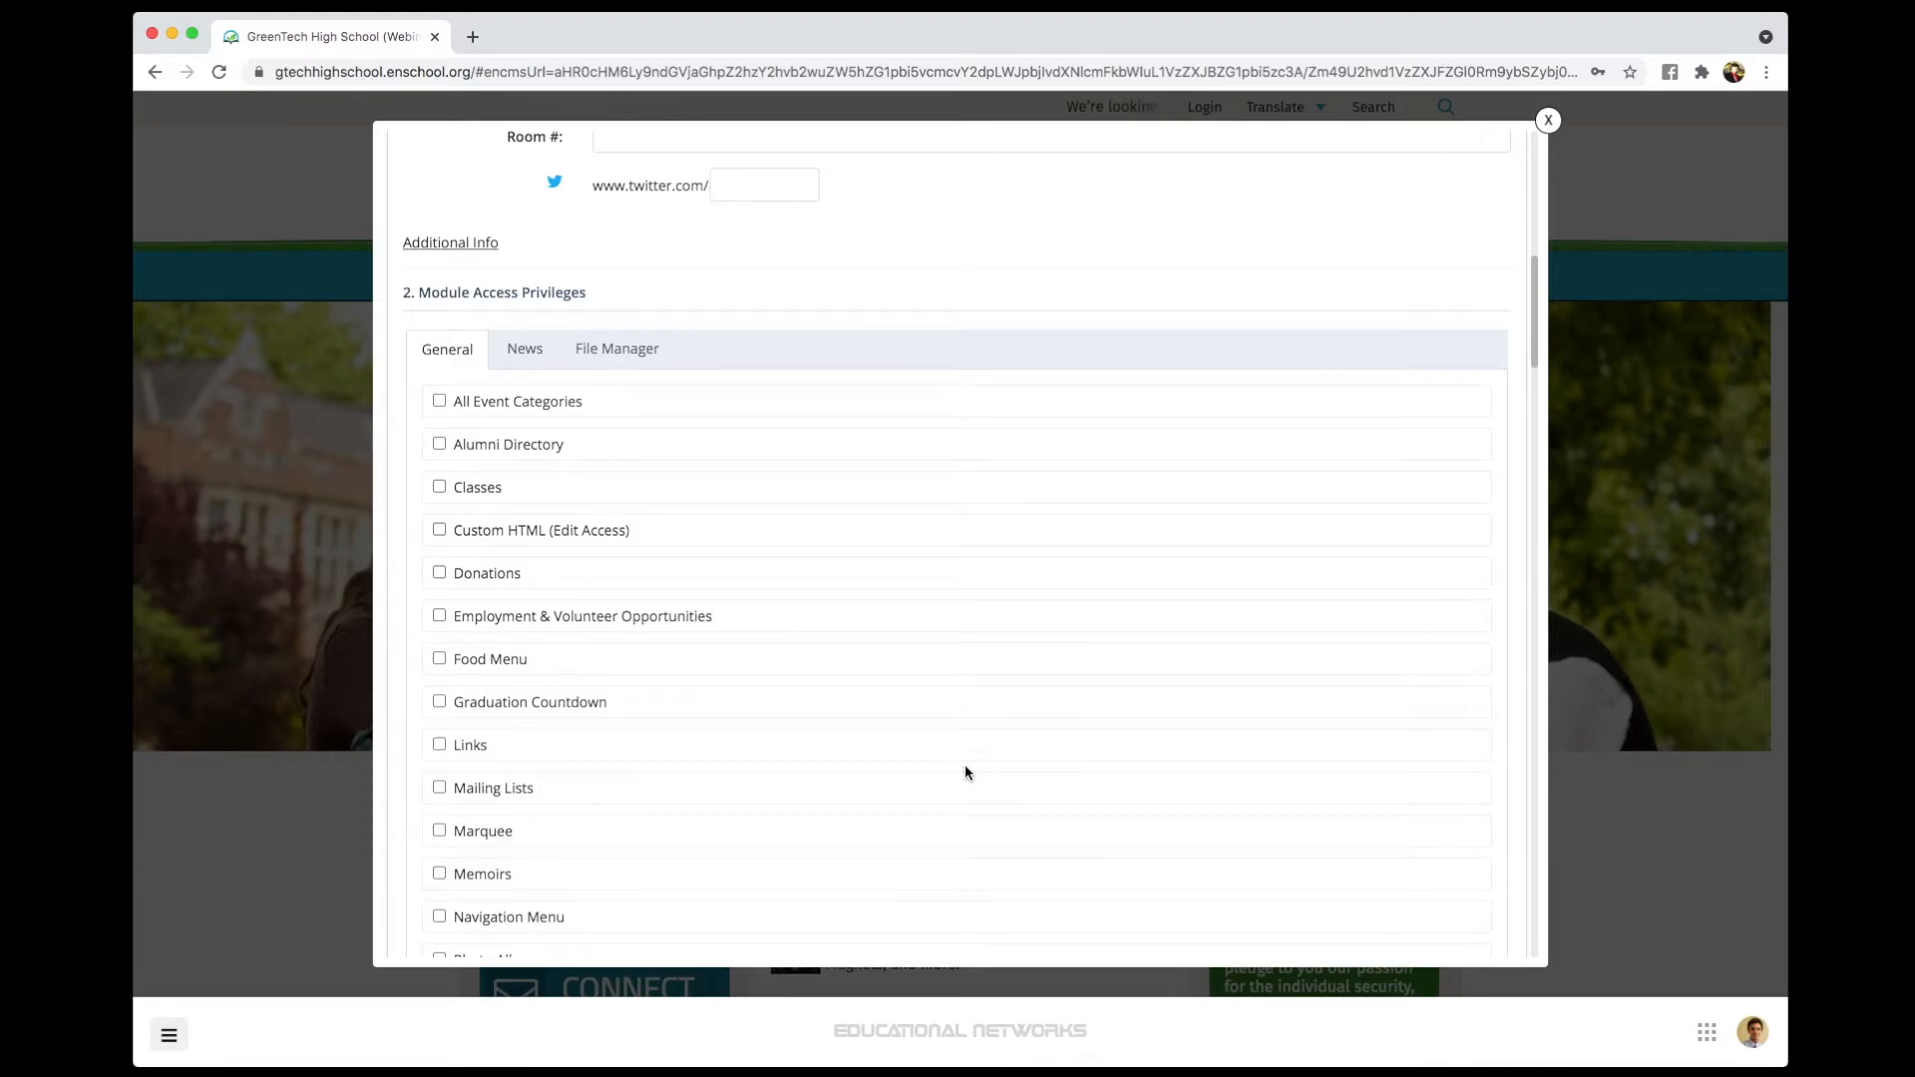
pyautogui.scroll(-4, 950, 764)
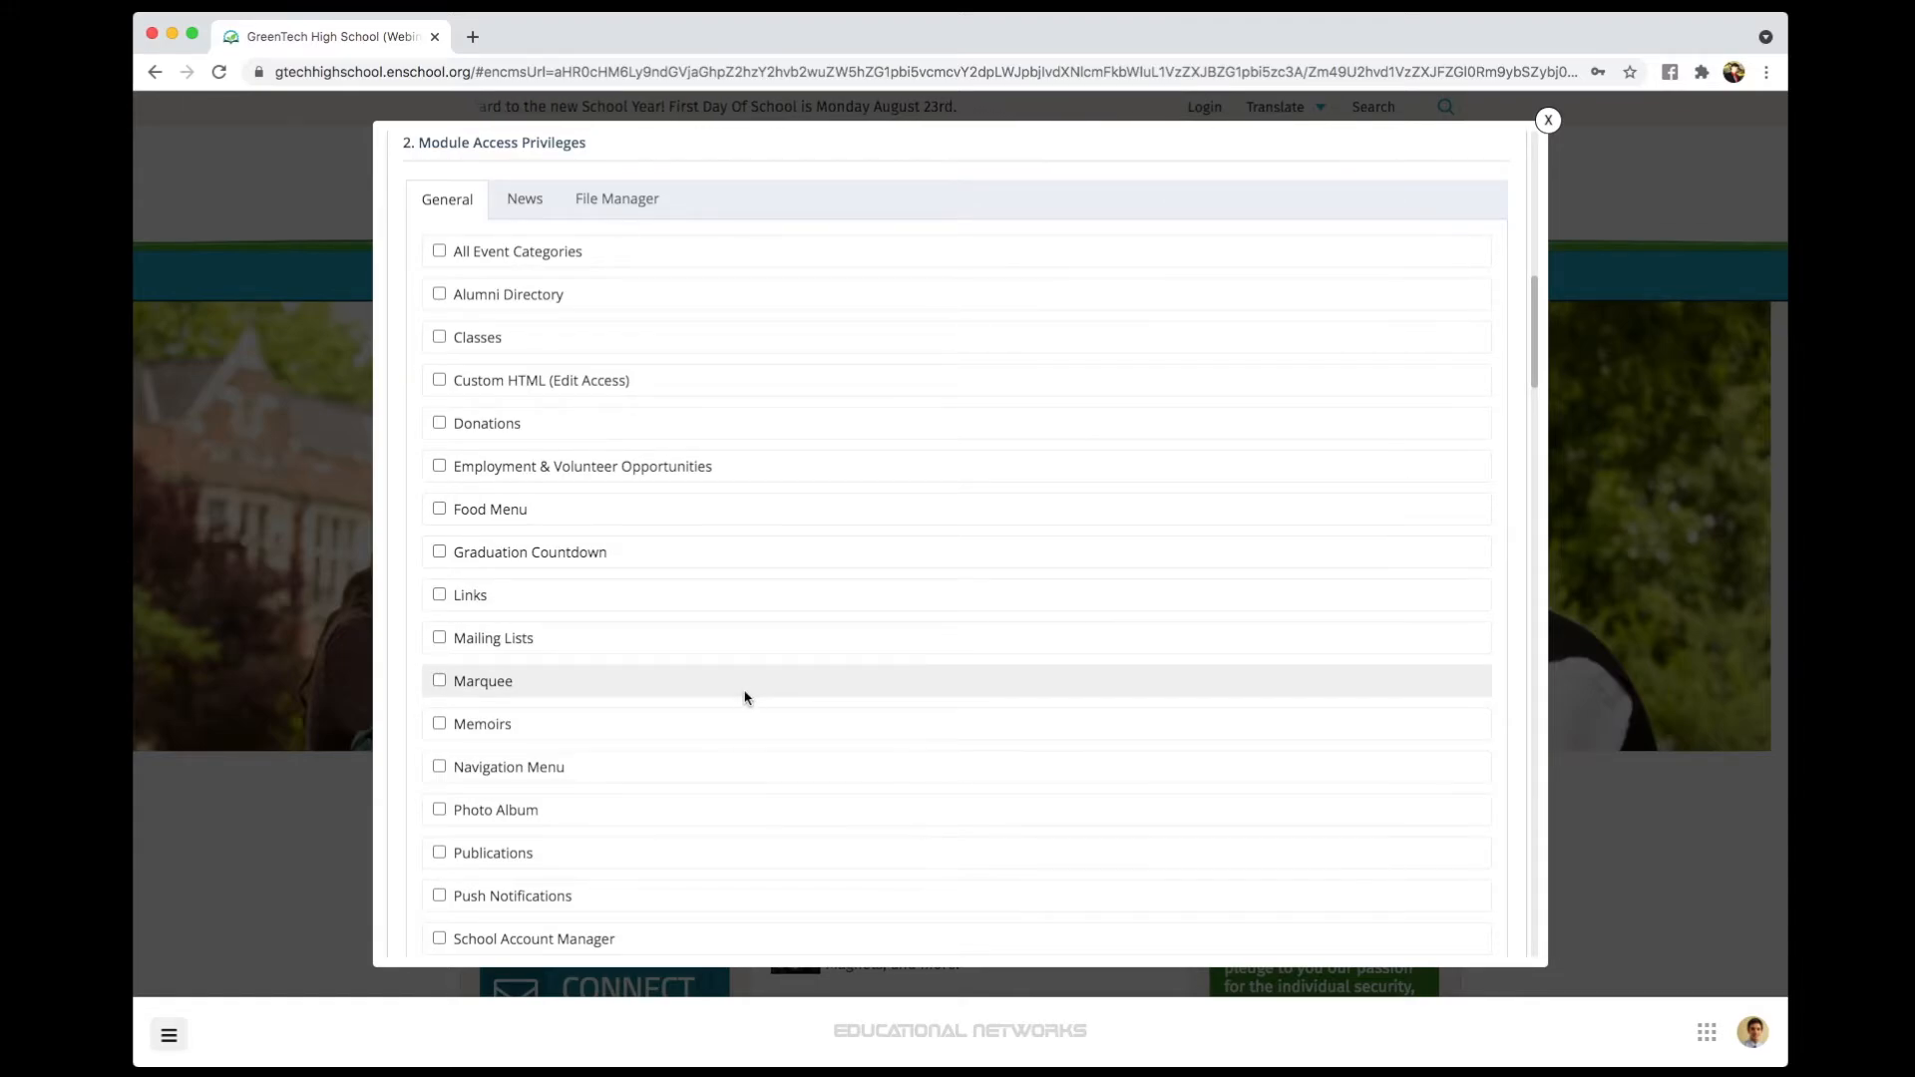
pyautogui.scroll(-1, 571, 783)
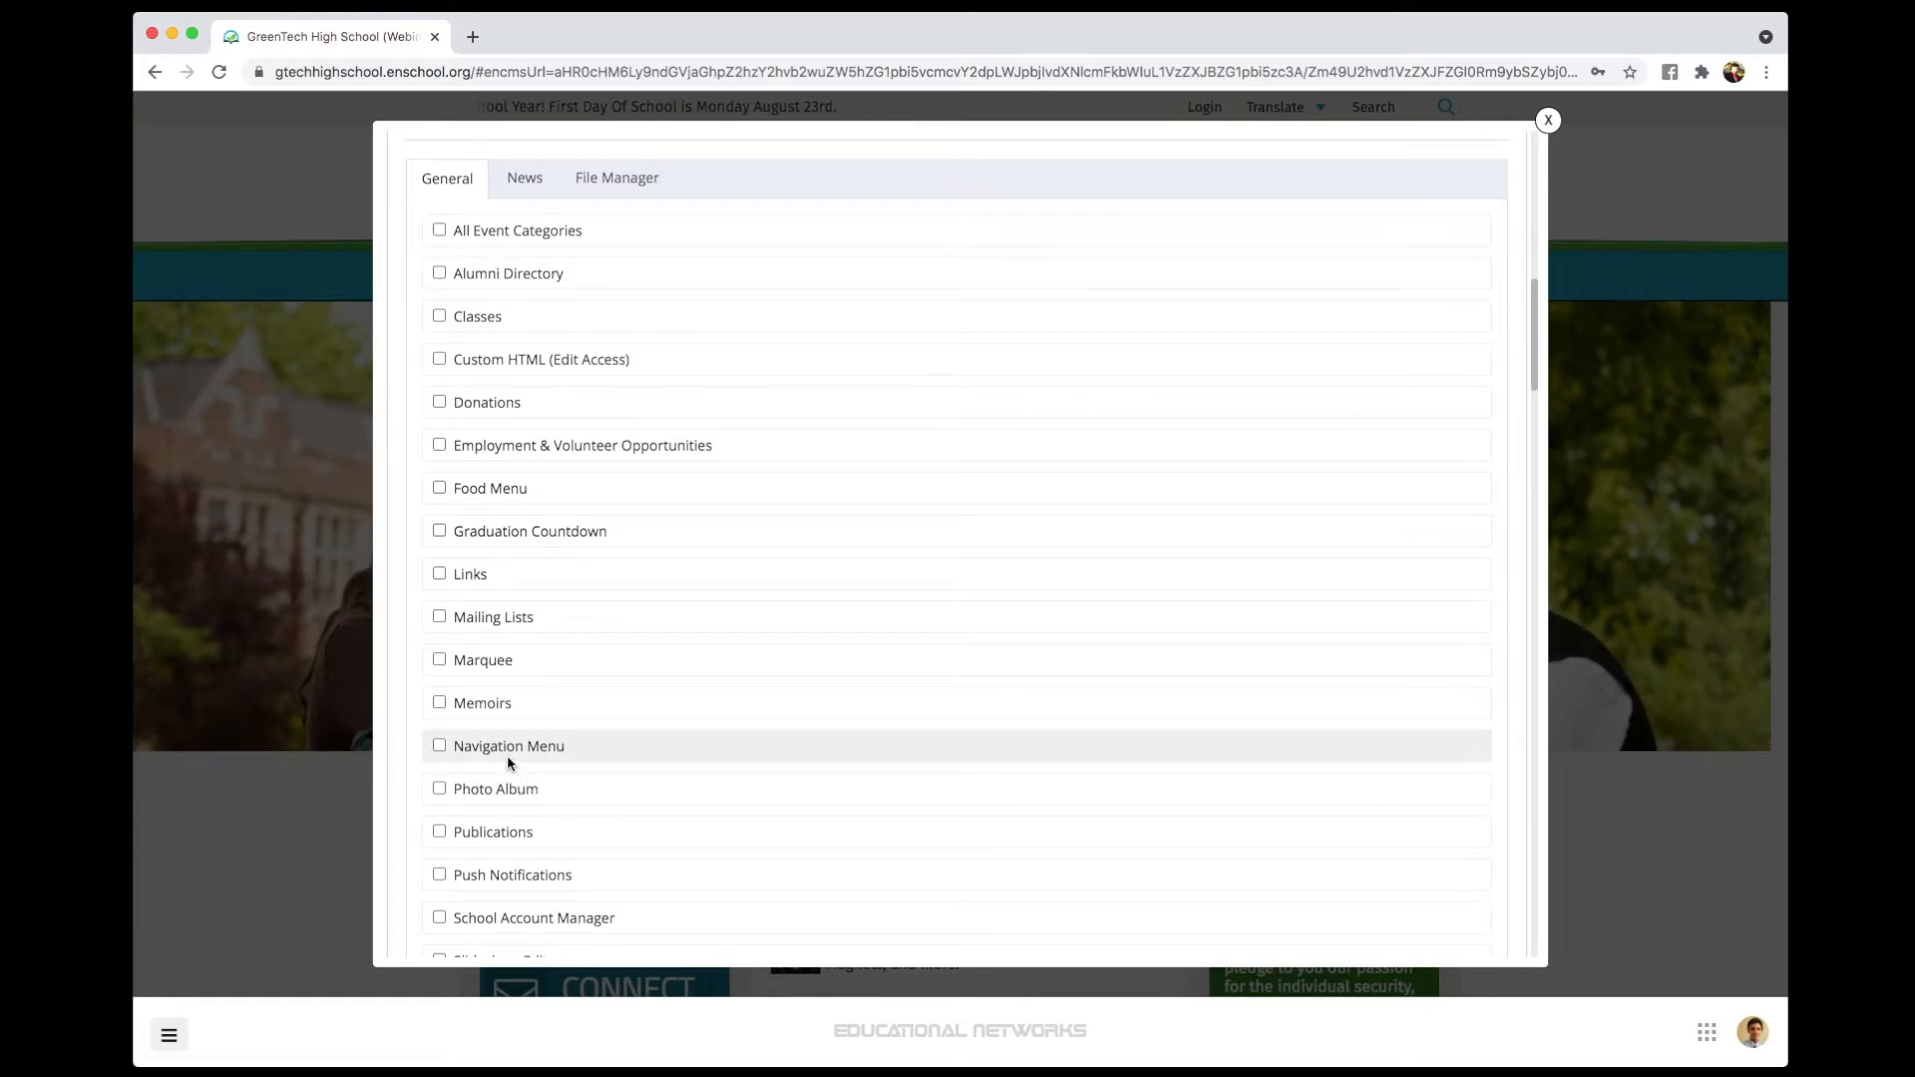
pyautogui.scroll(-8, 809, 735)
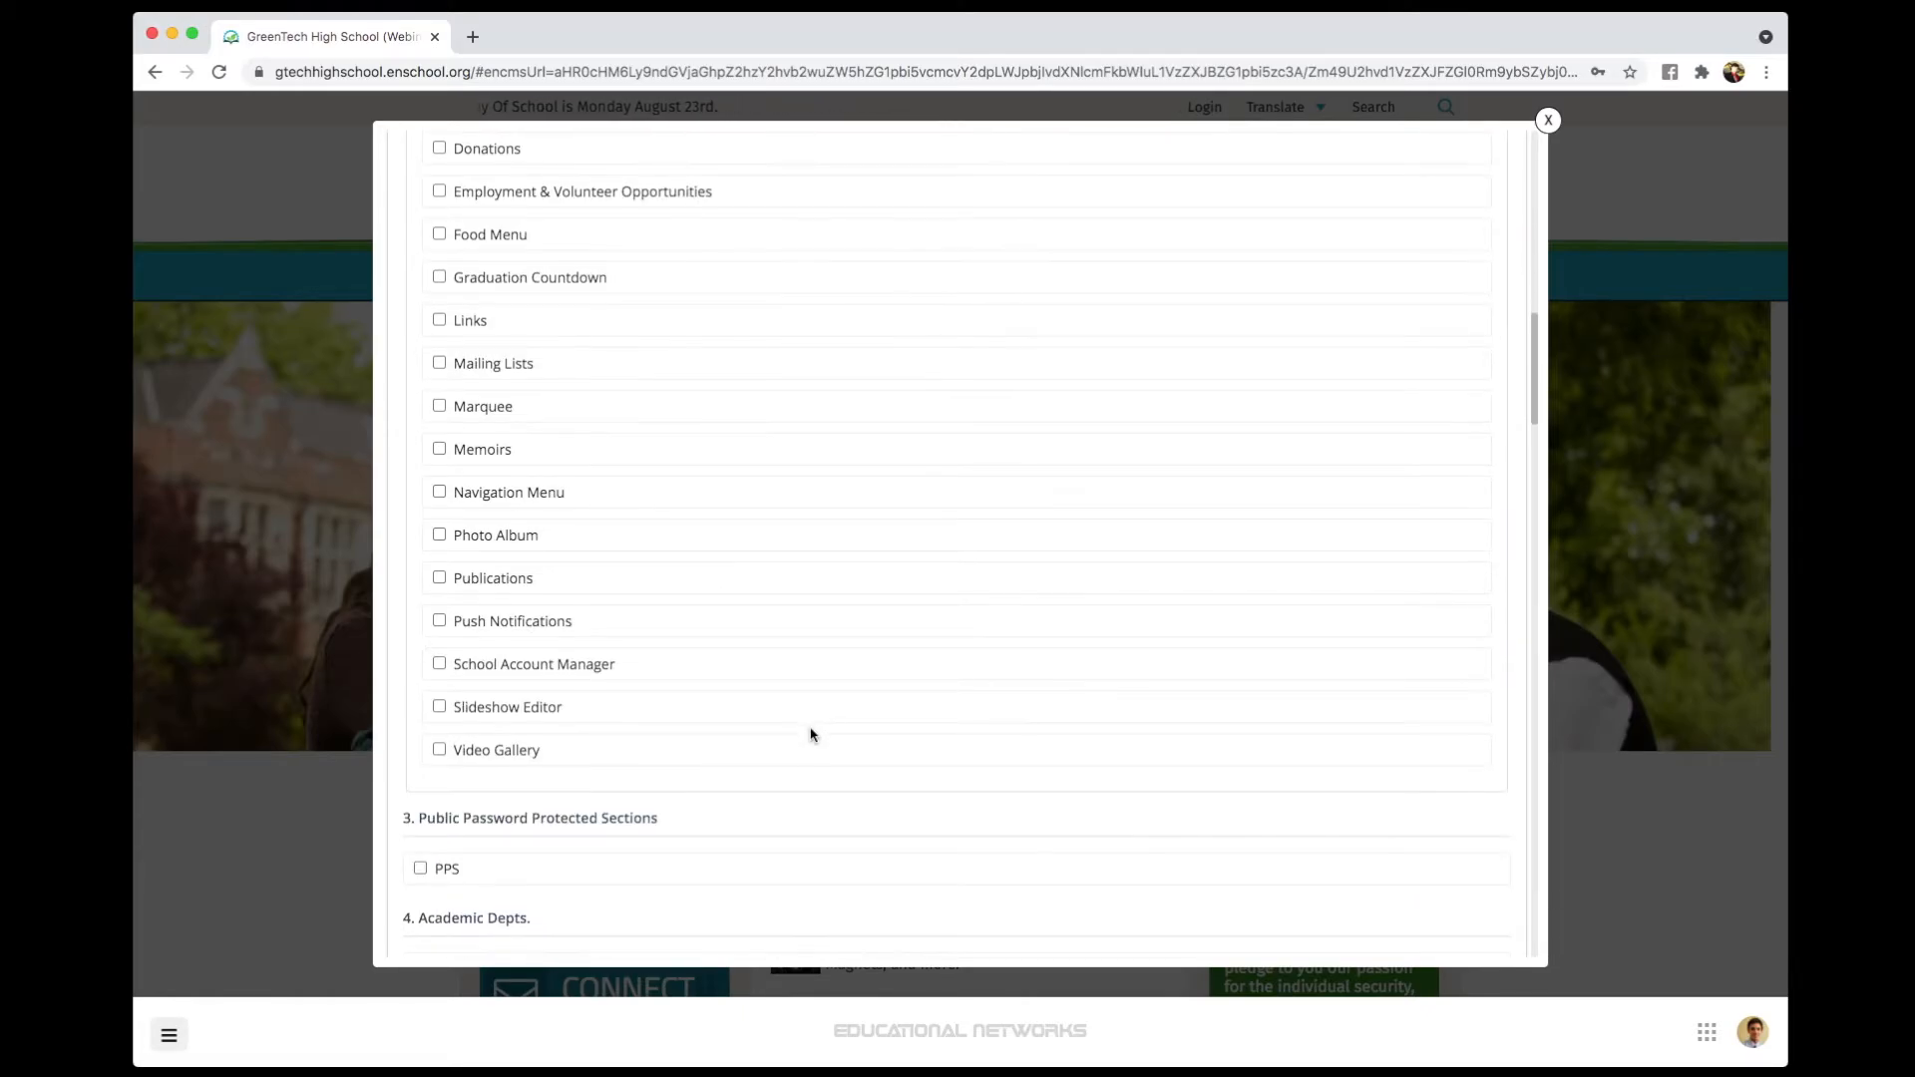
# - Scroll down the account form past Academic Depts. to the Final Step section
pyautogui.scroll(-3, 810, 735)
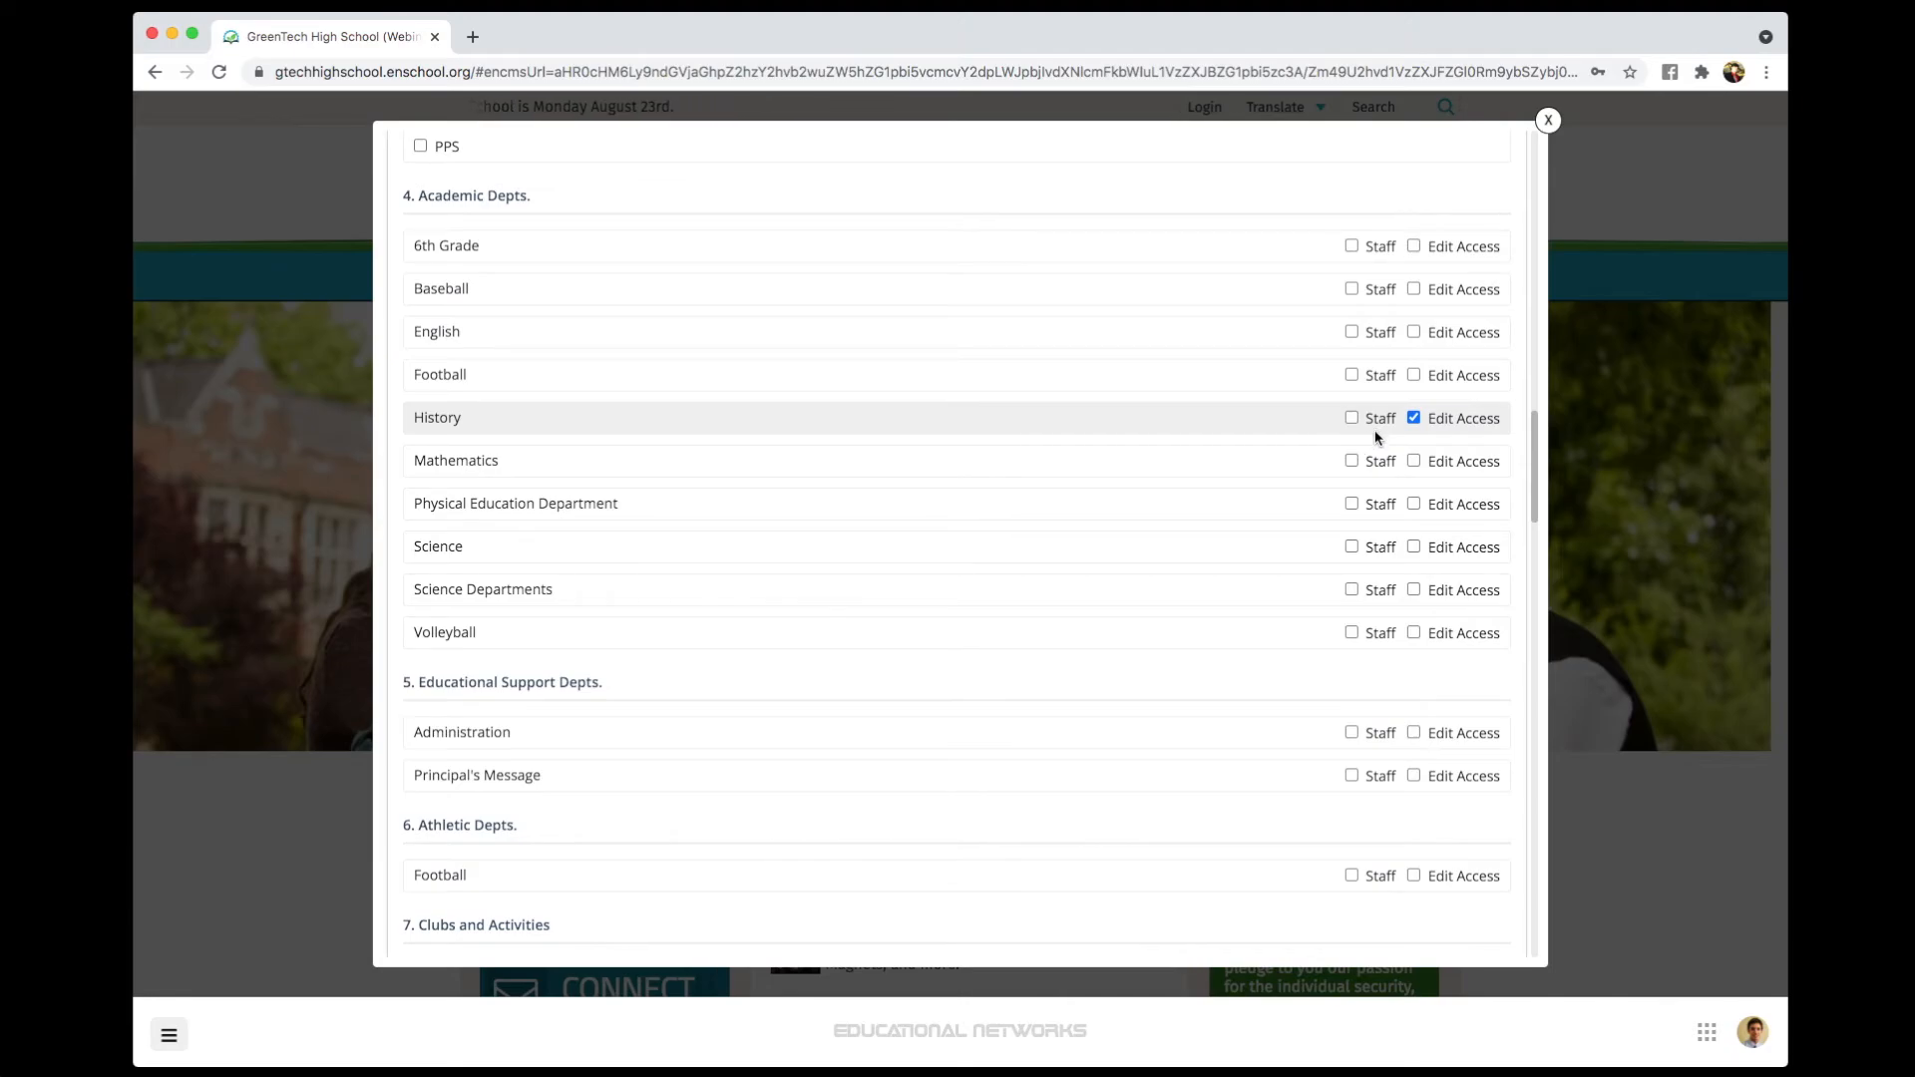
pyautogui.scroll(-14, 1377, 437)
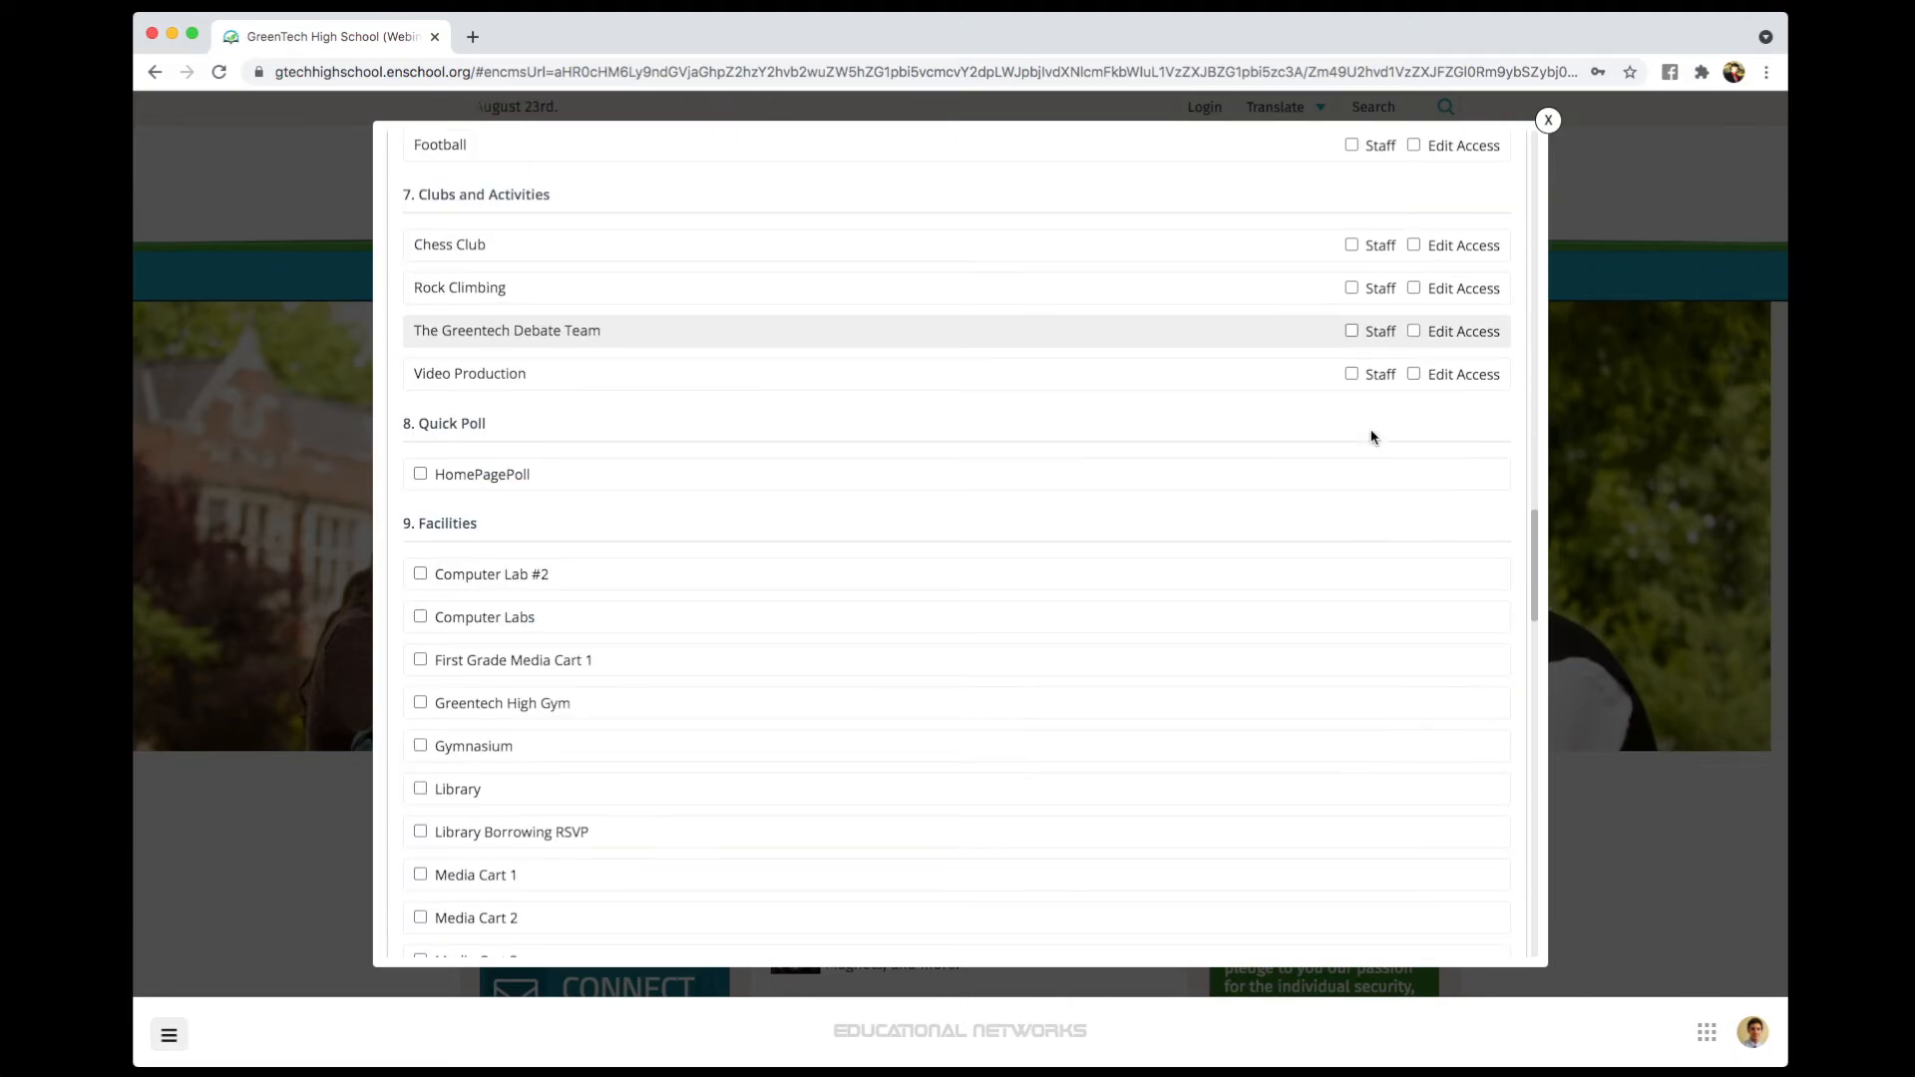
pyautogui.scroll(-15, 1372, 437)
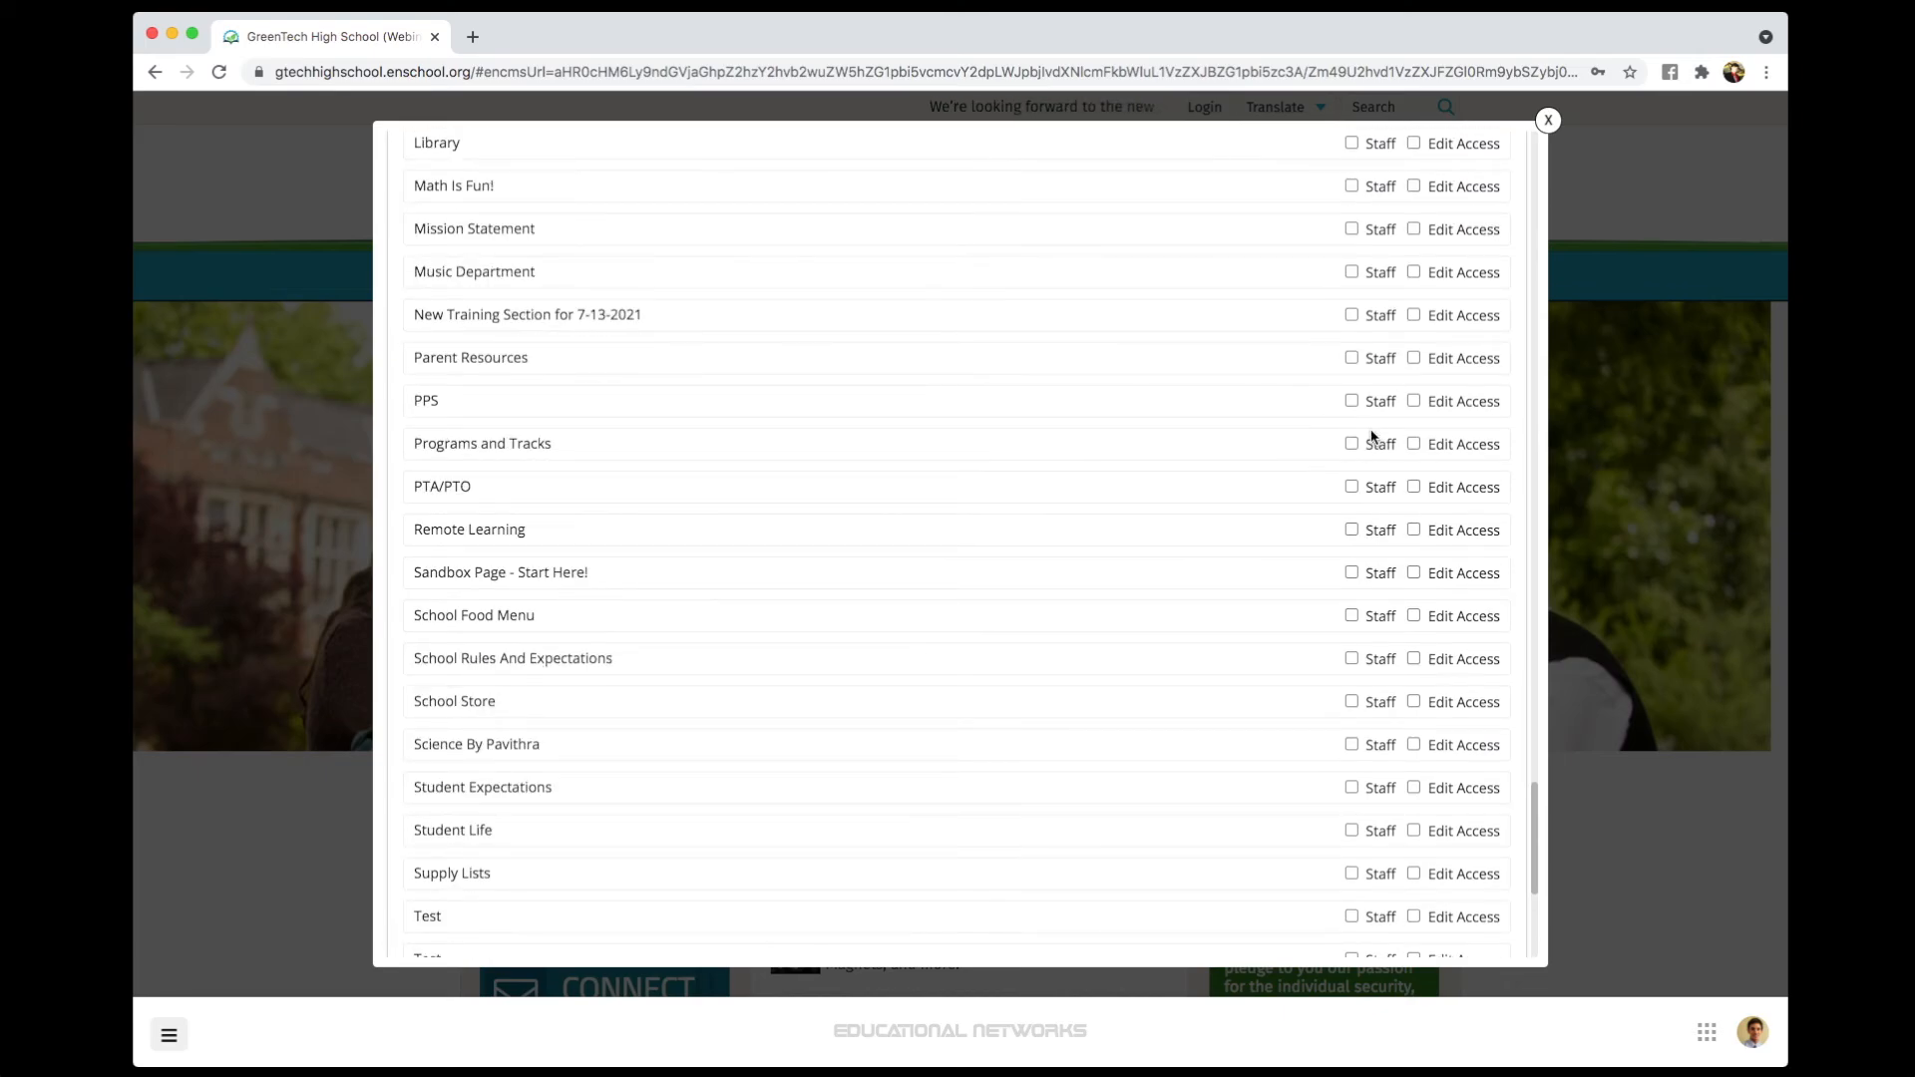
pyautogui.scroll(-5, 1371, 435)
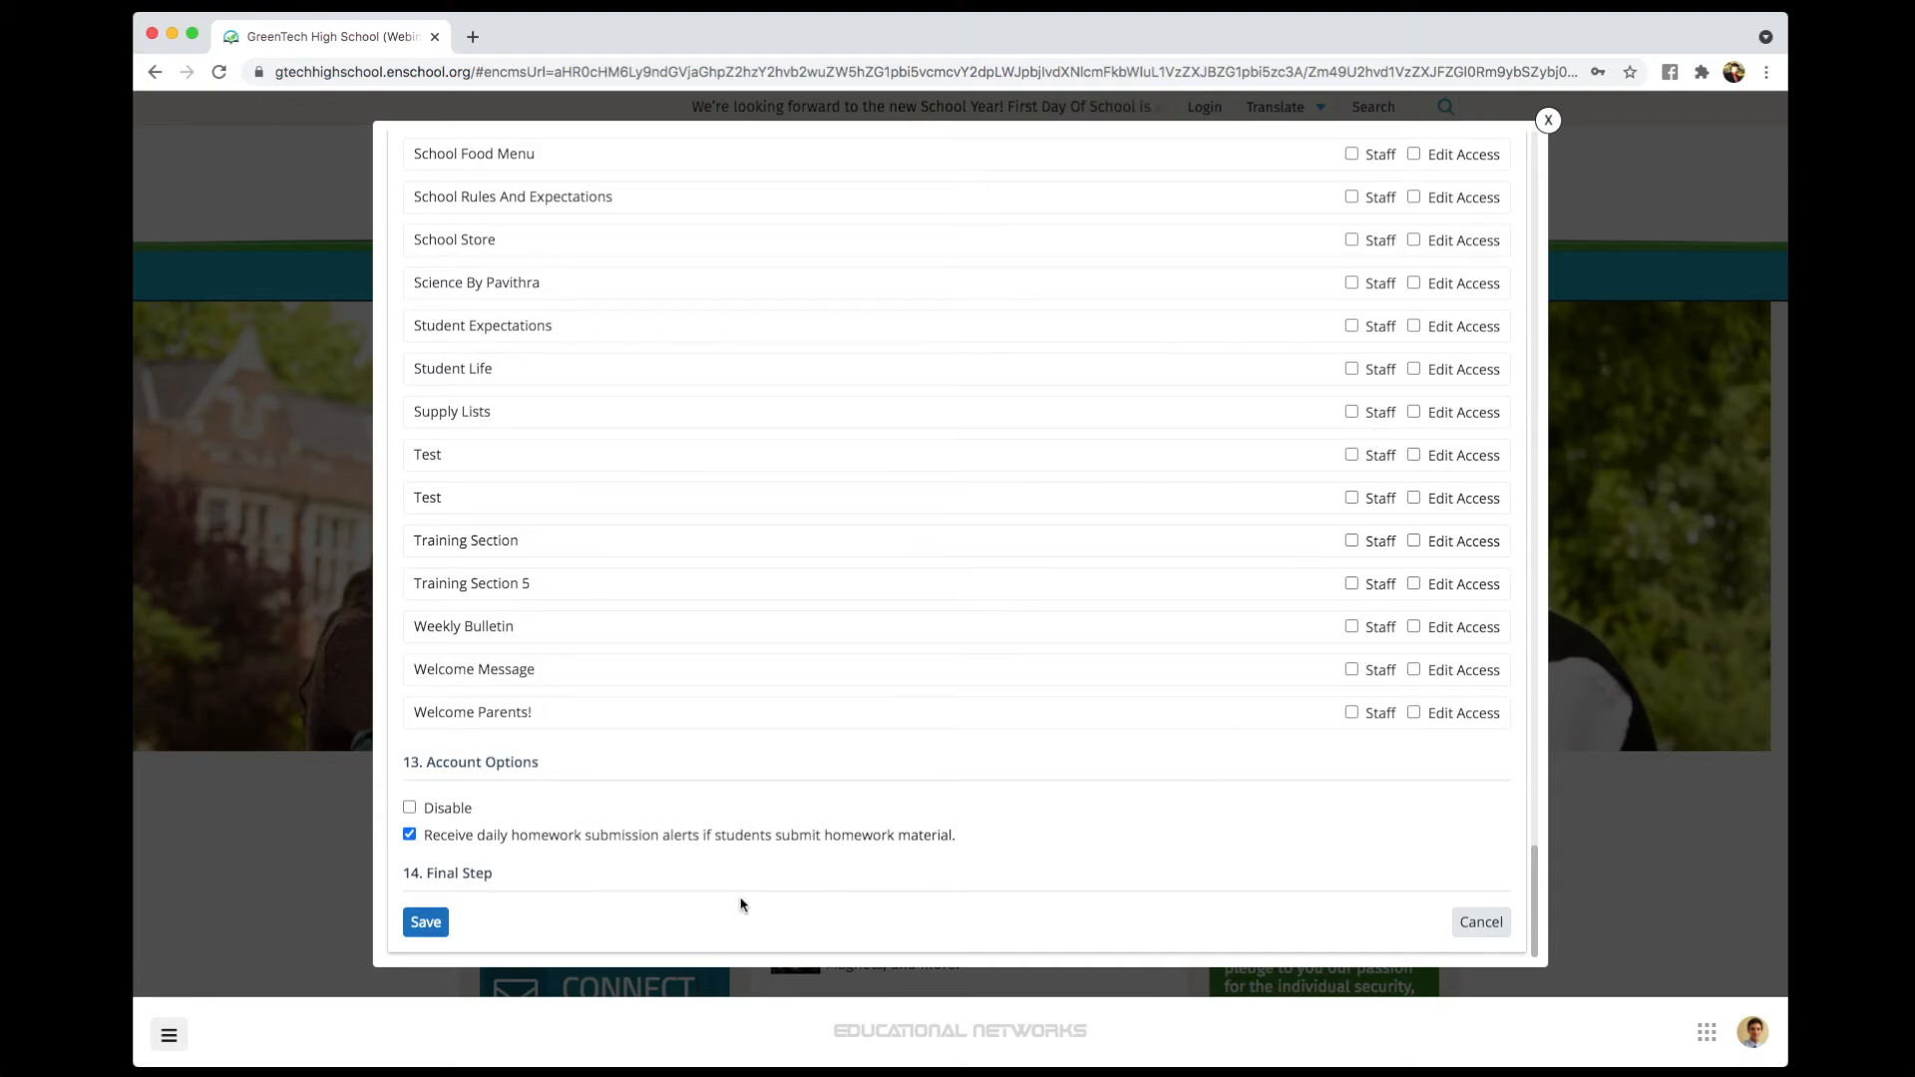
# - Save the new account, dismissing the browser's password prompt and the success message
pyautogui.click(436, 928)
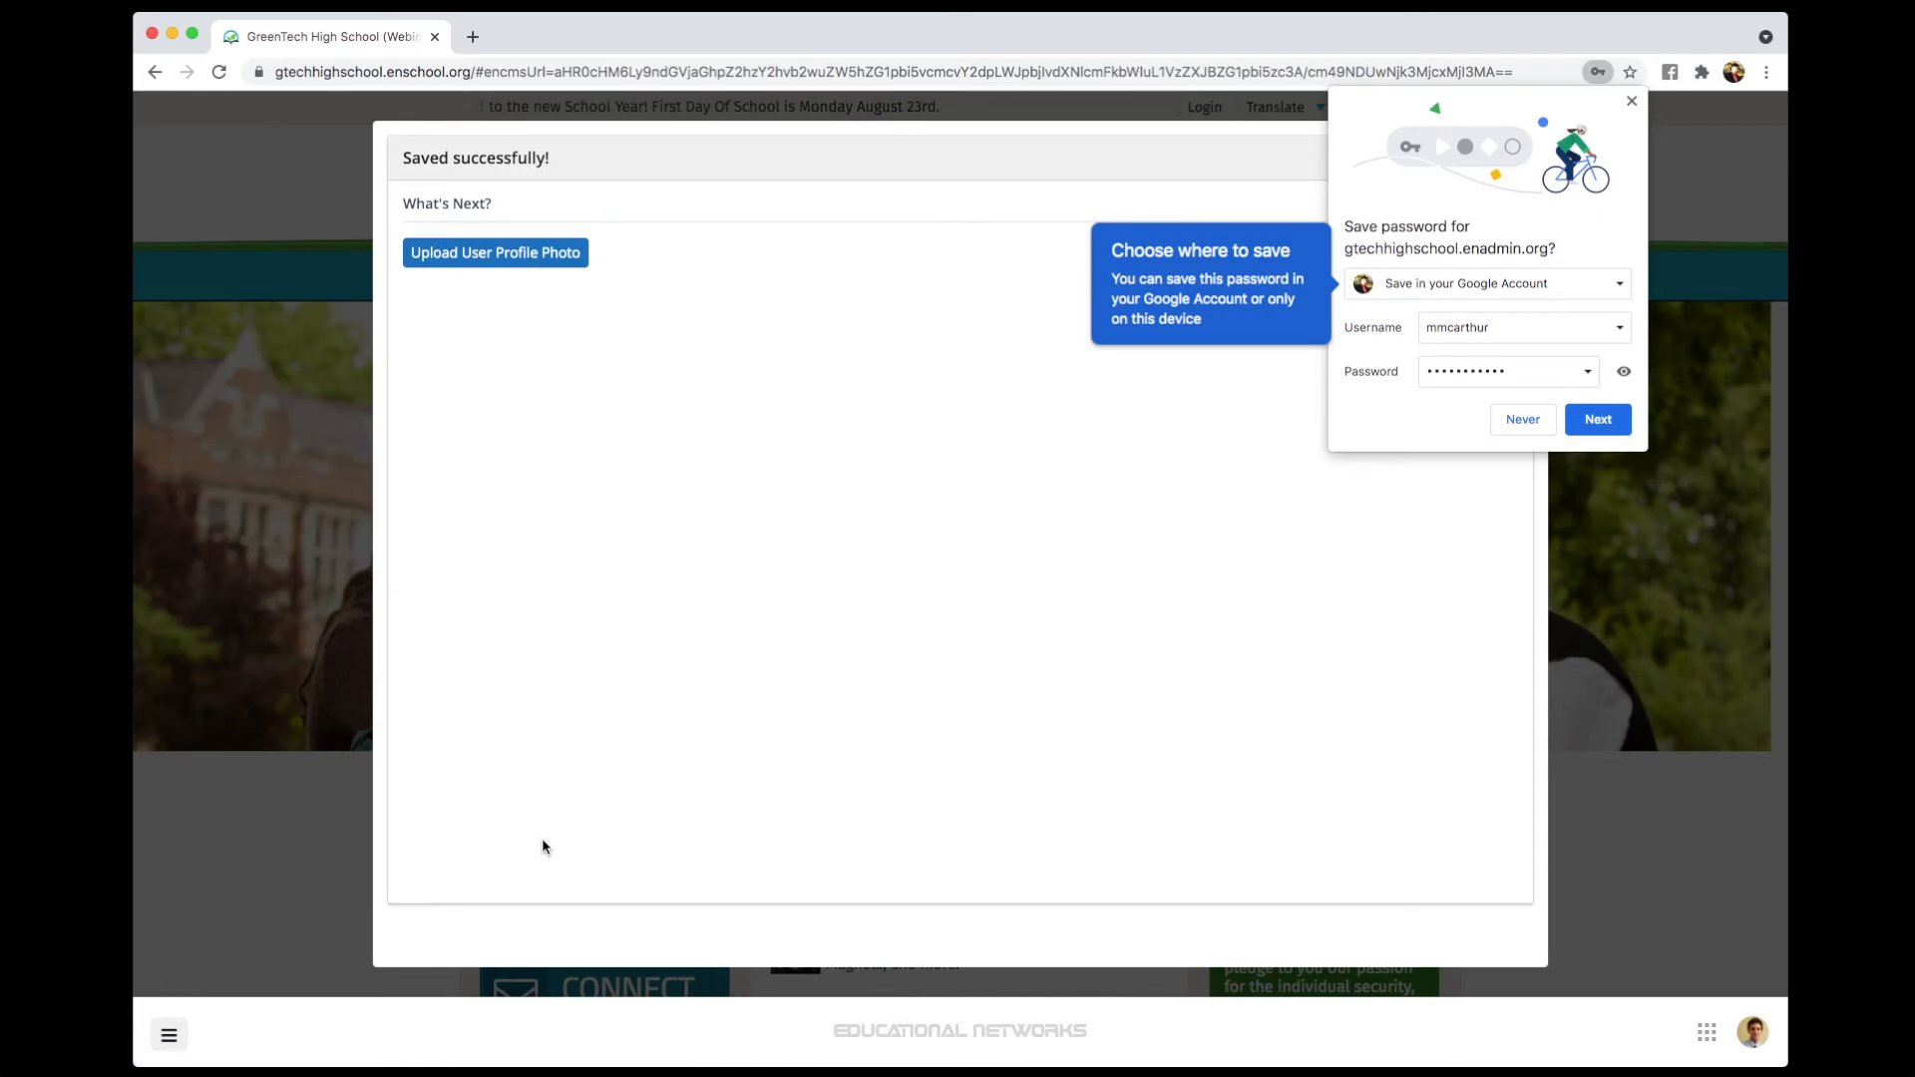
pyautogui.click(1630, 101)
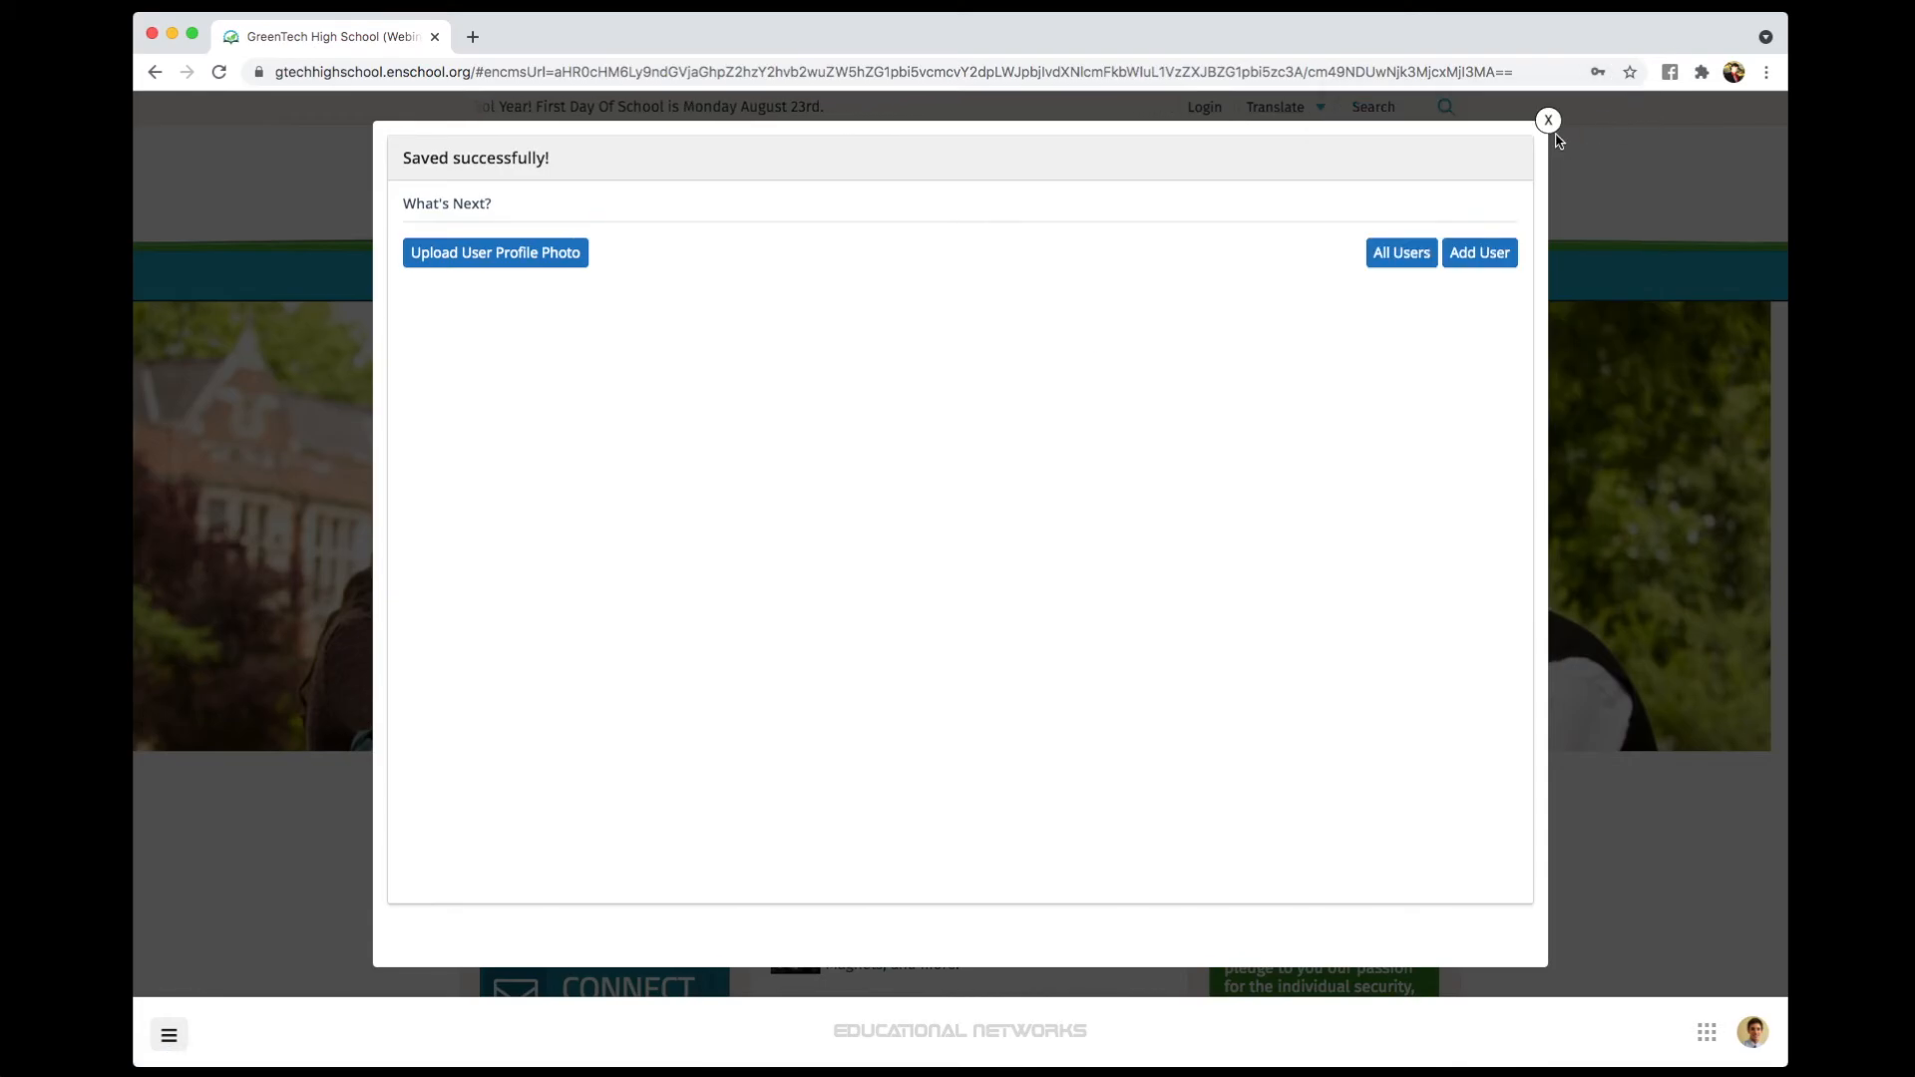
pyautogui.click(1549, 121)
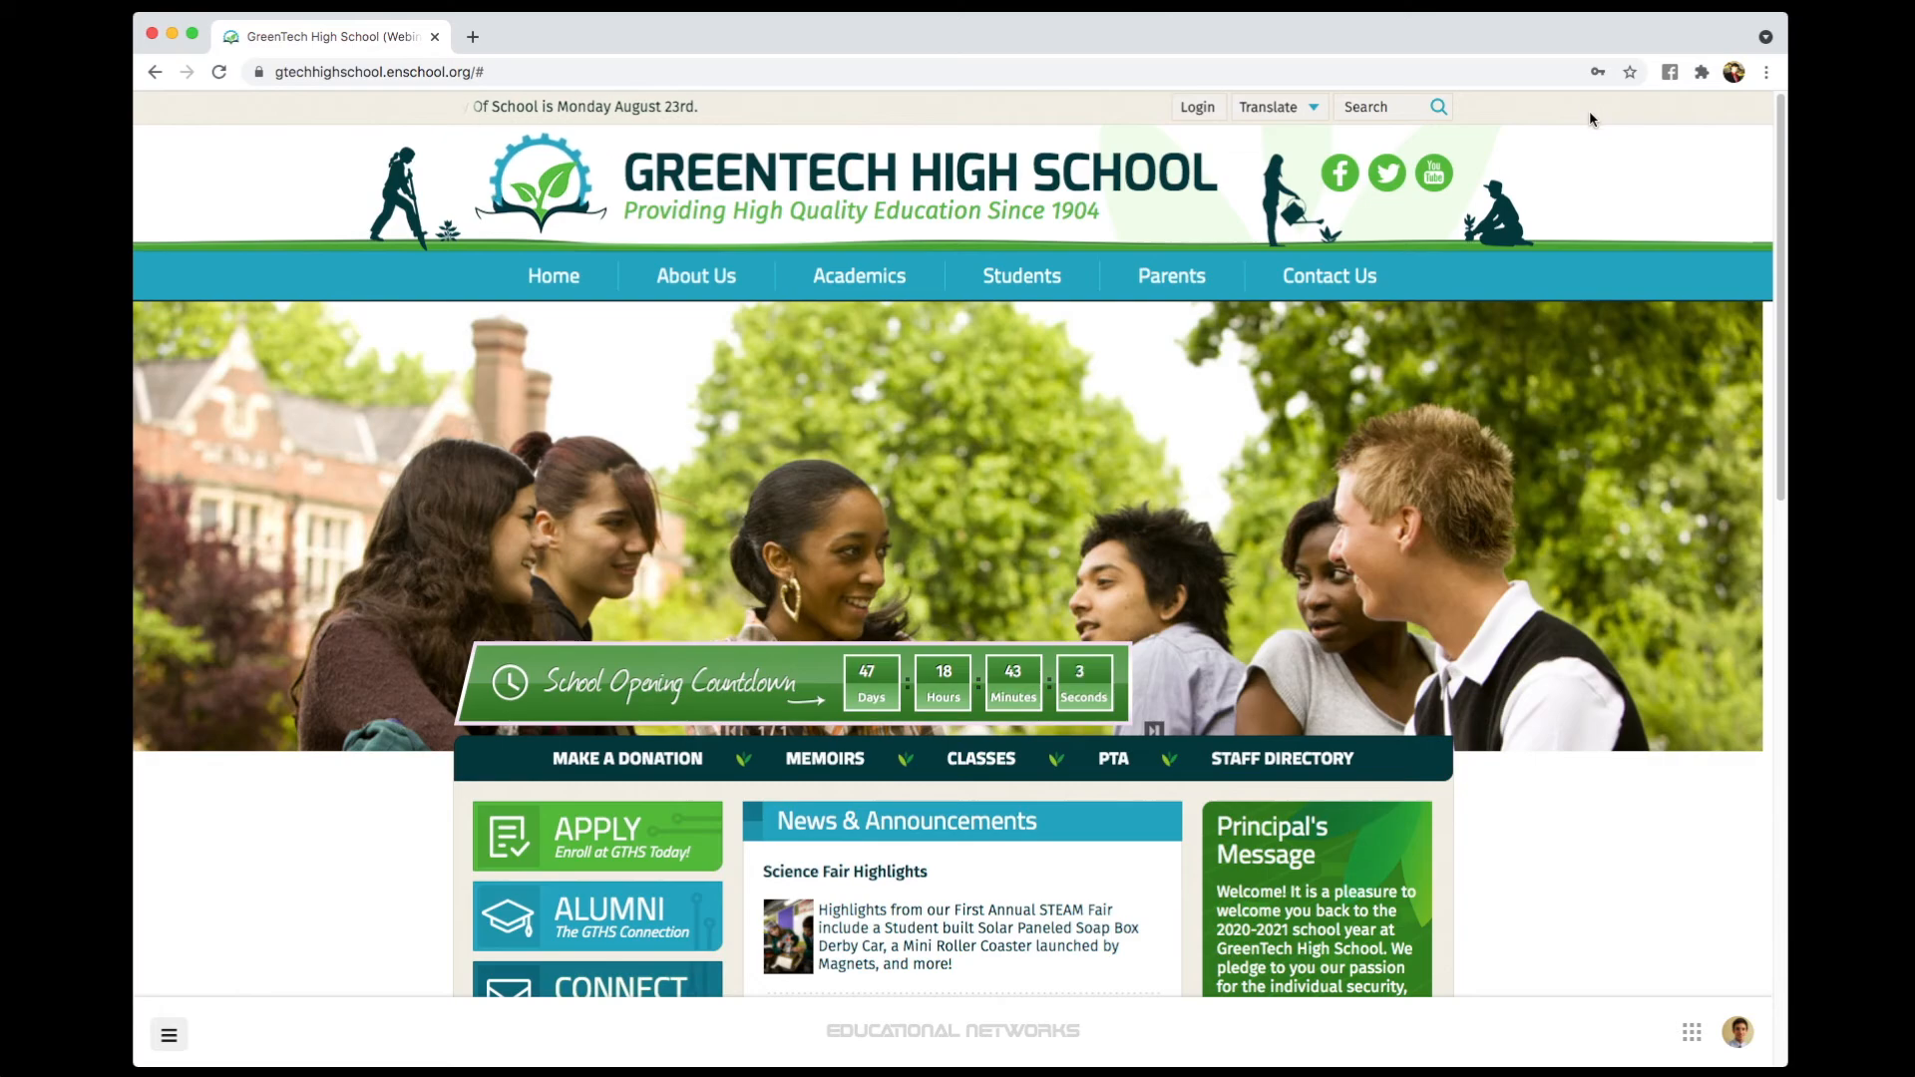
# - Open the school's staff directory and scroll down to the Teachers listing
pyautogui.click(1329, 761)
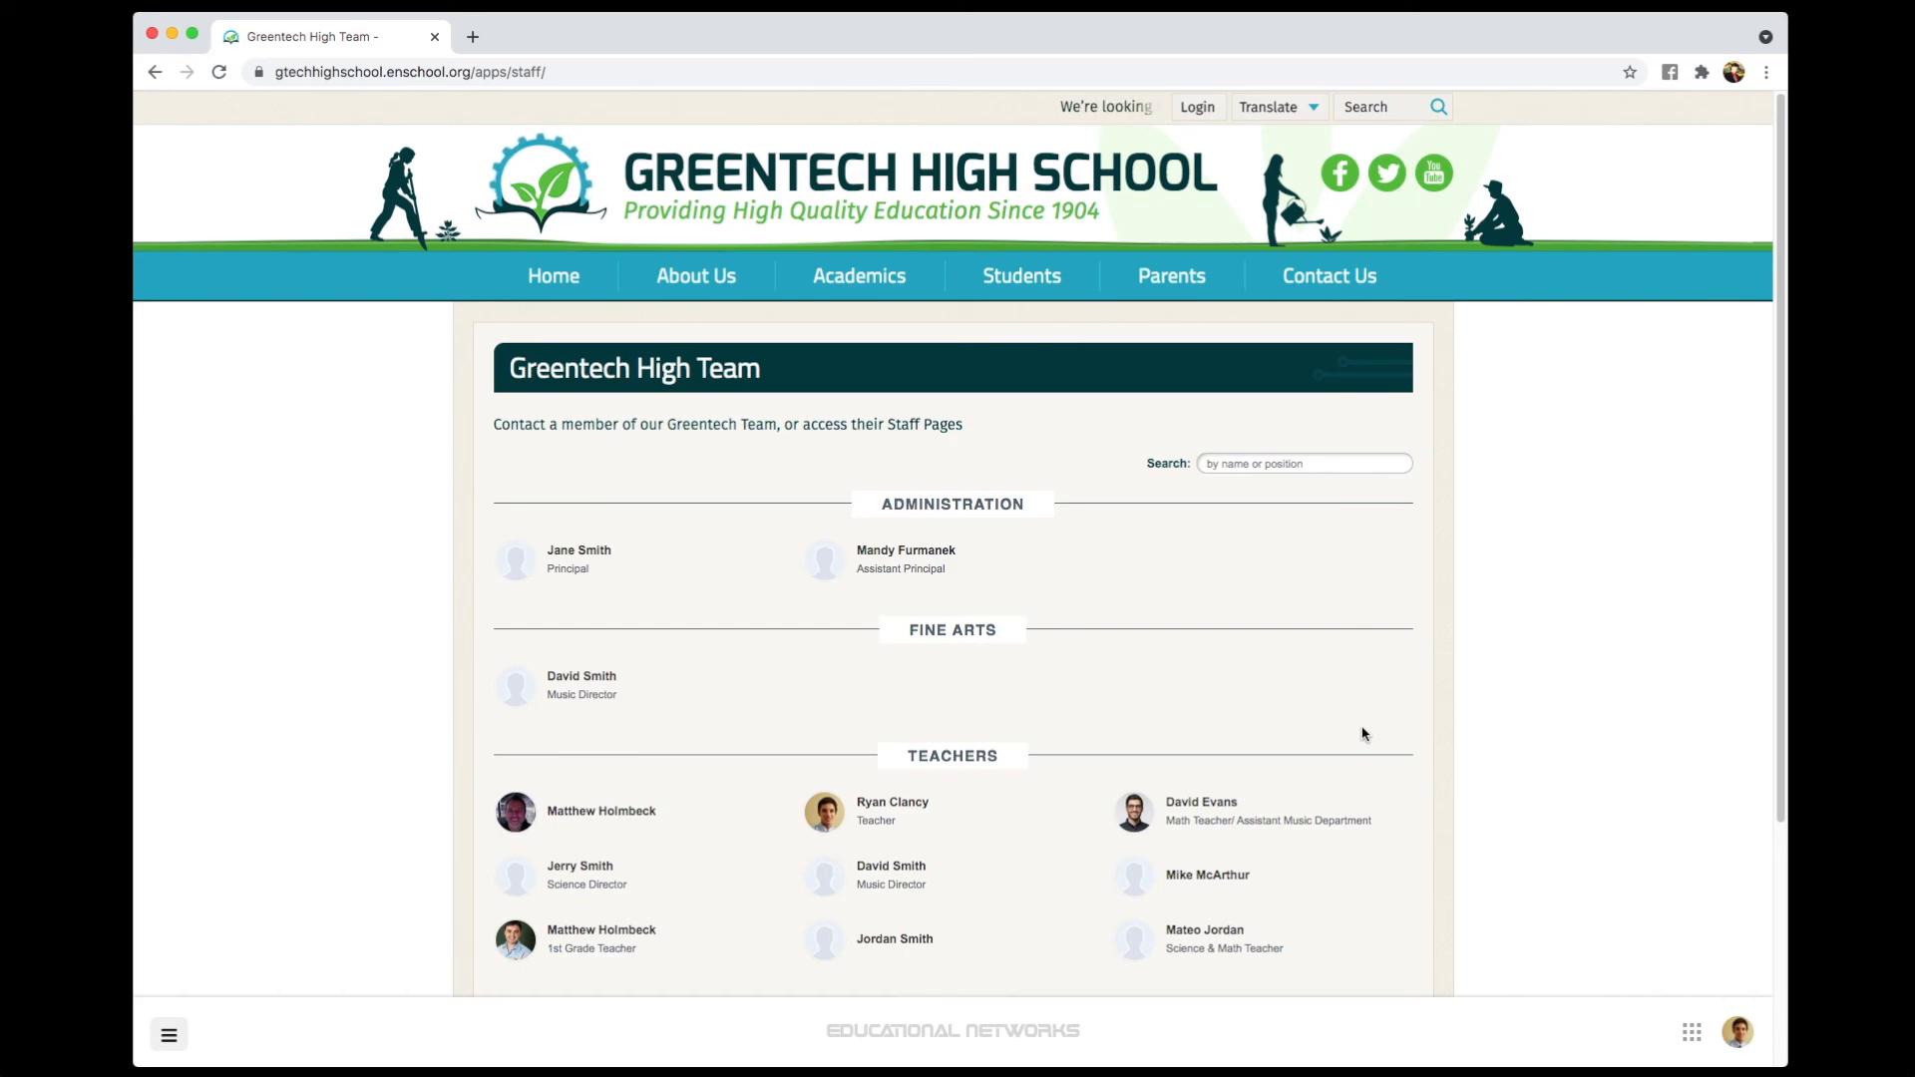
pyautogui.scroll(-2, 1362, 734)
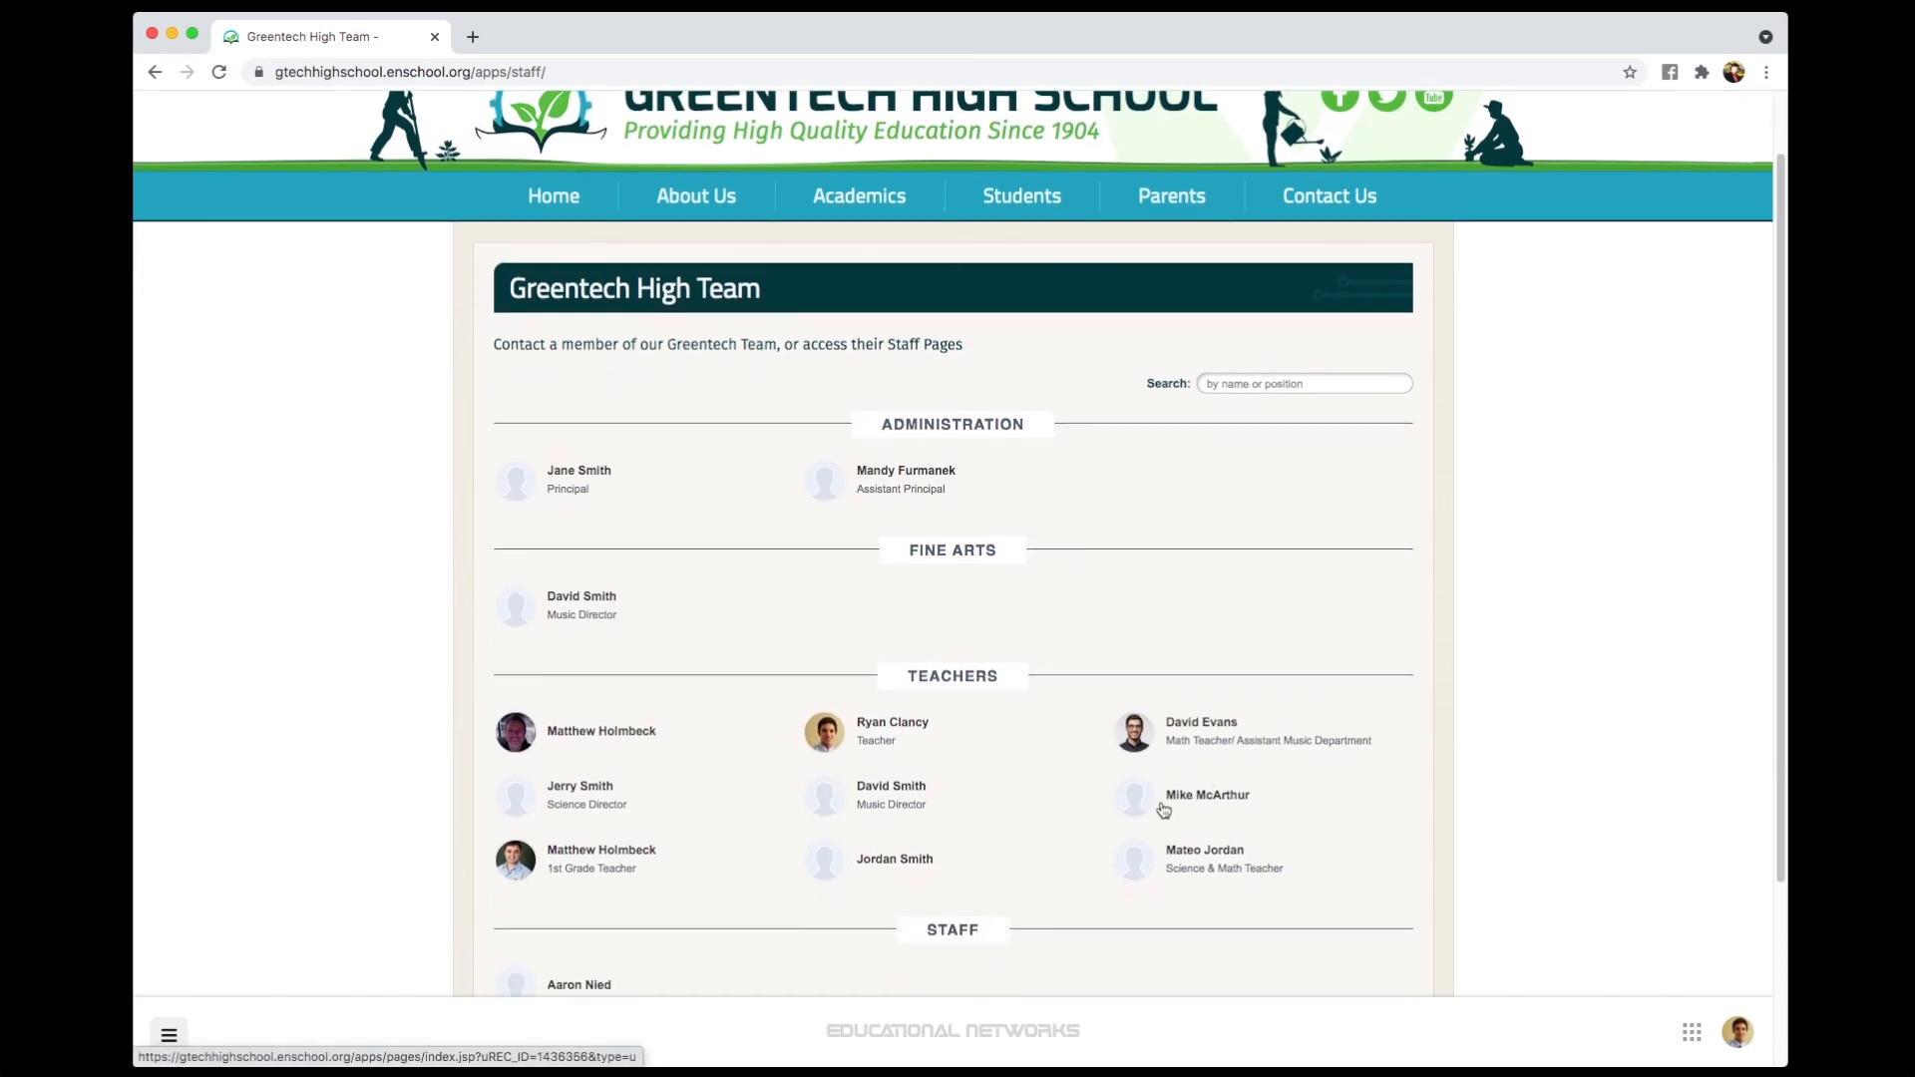